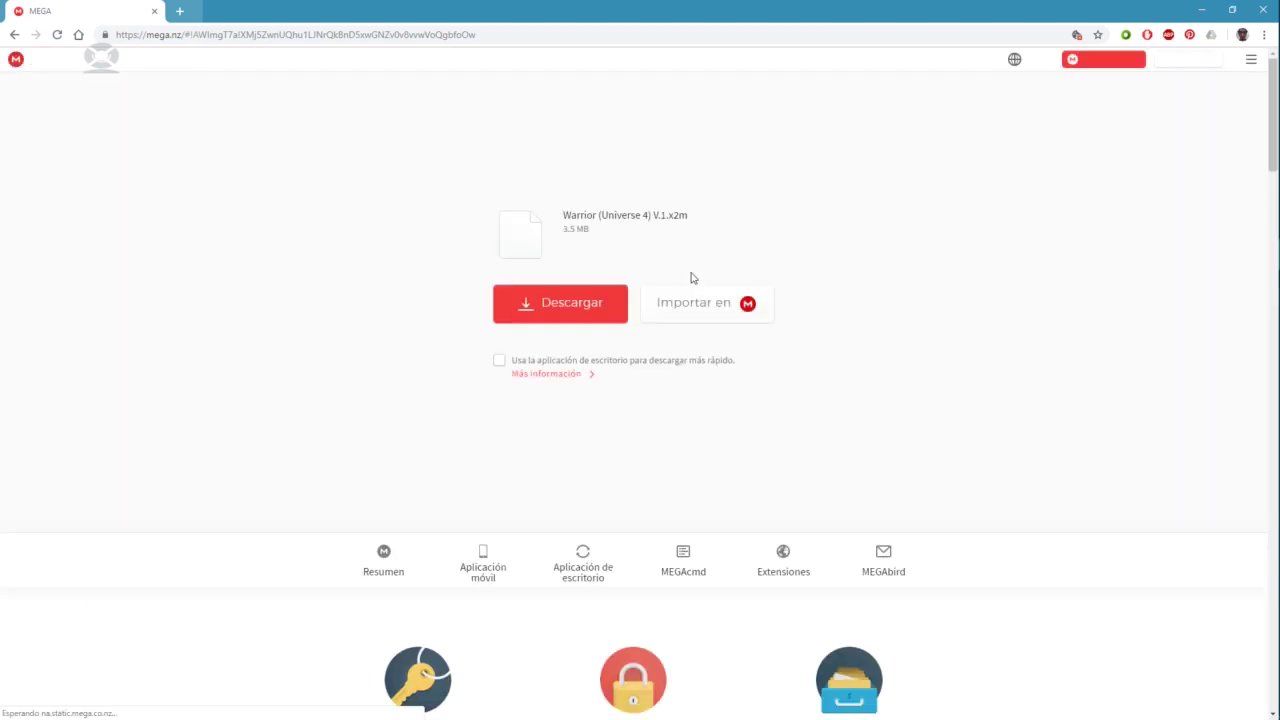
Download Warrior (Universe 4) V.1.x2m from MEGA and show the downloaded file in its folder
click(559, 297)
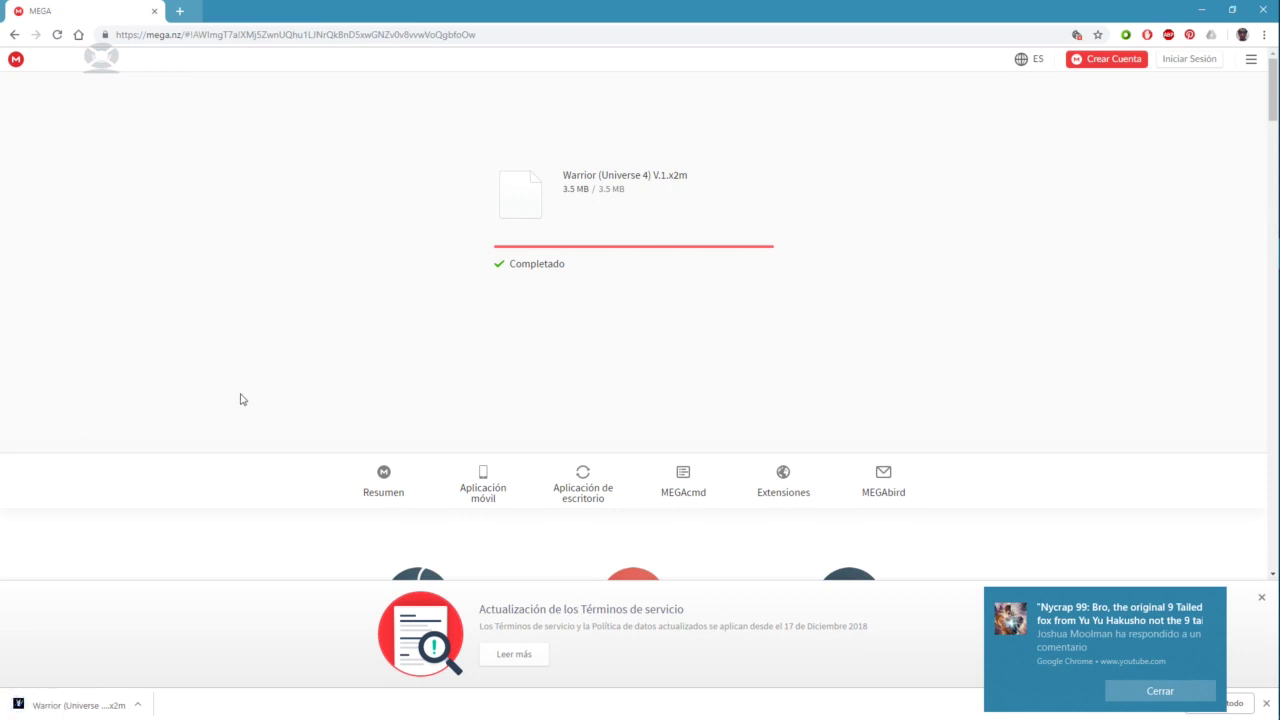
click(138, 705)
click(160, 657)
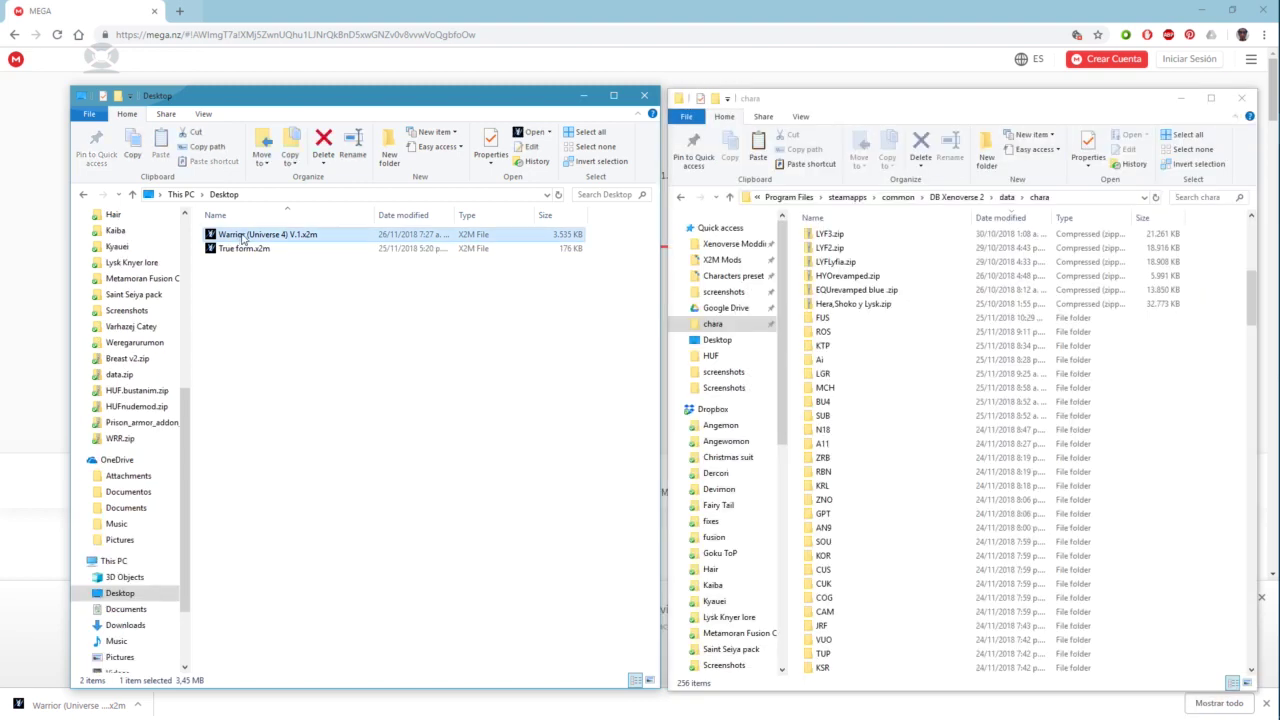
Open Warrior (Universe 4) V.1.x2m for editing, name the mod and character Ganos, and force bcs body 1
right_click(243, 236)
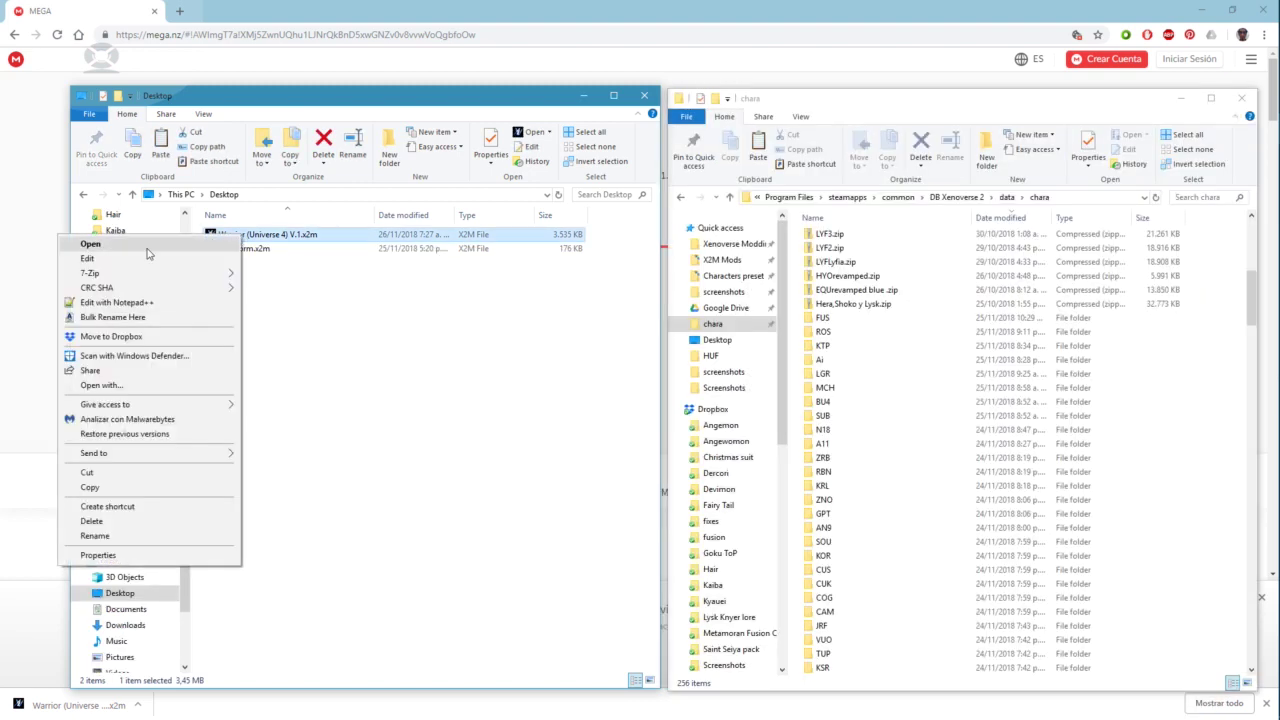
click(90, 262)
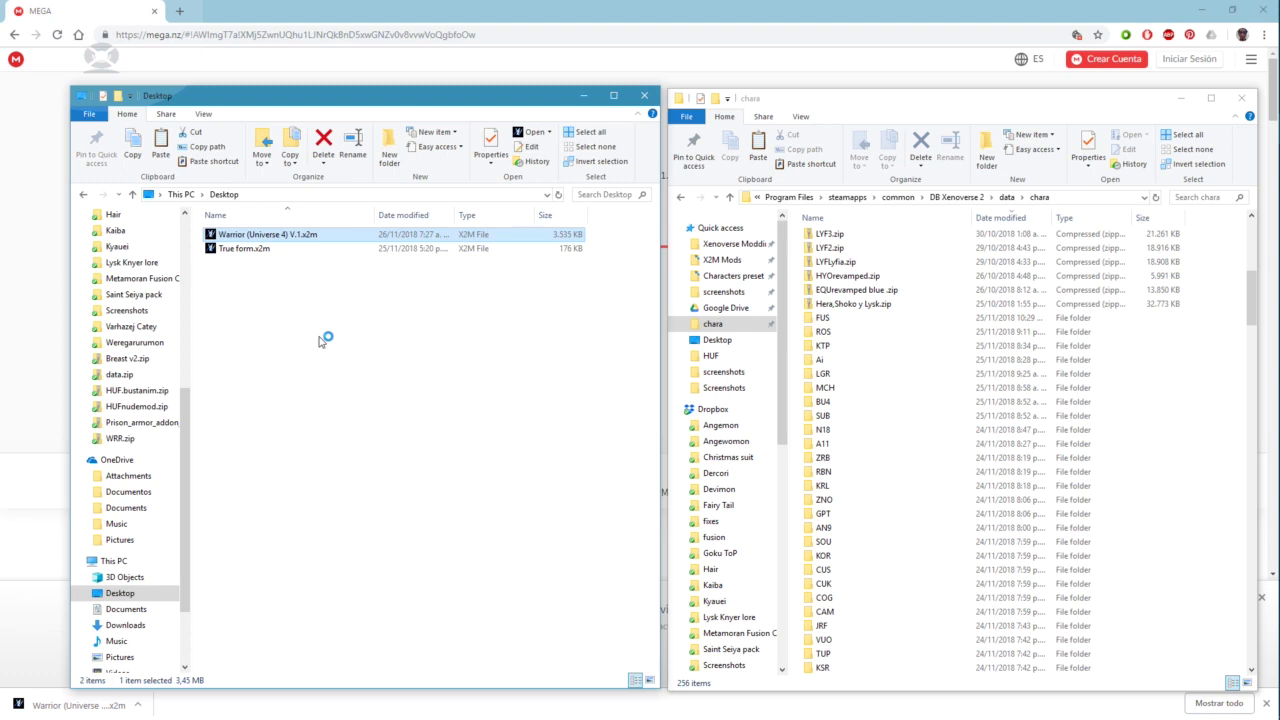
click(510, 238)
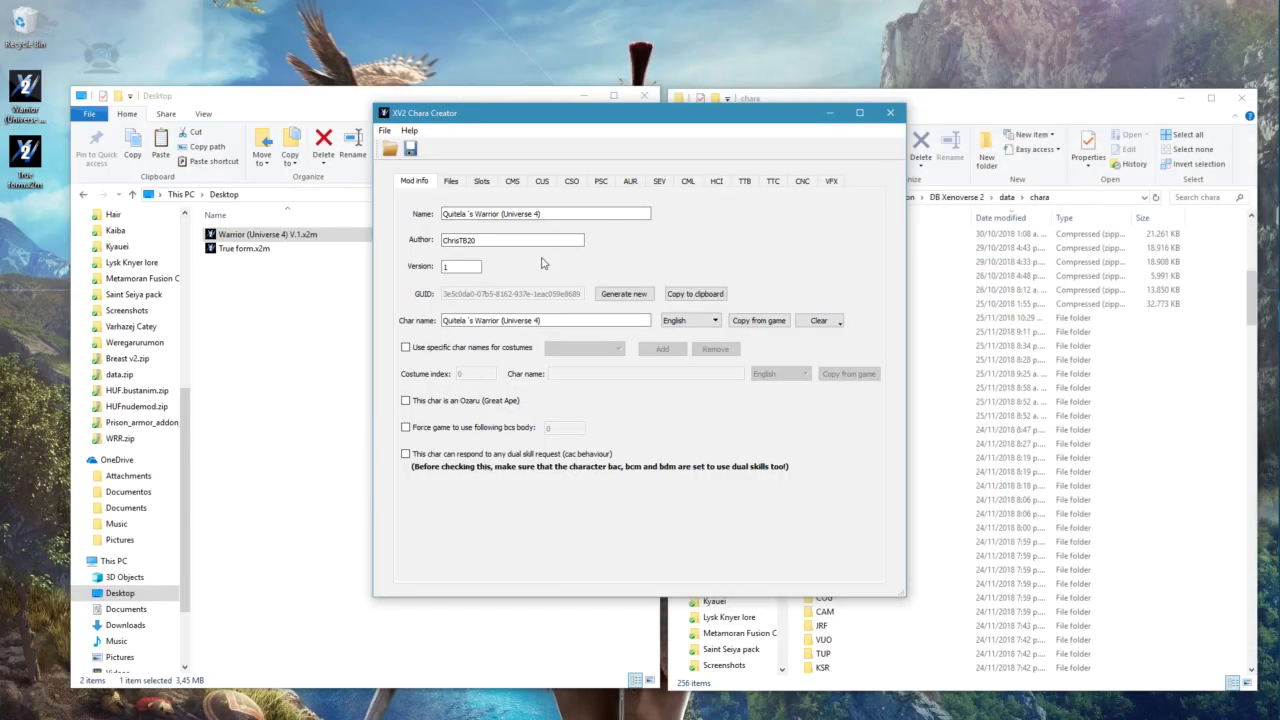
click(405, 428)
triple_click(503, 320)
text(Ganos)
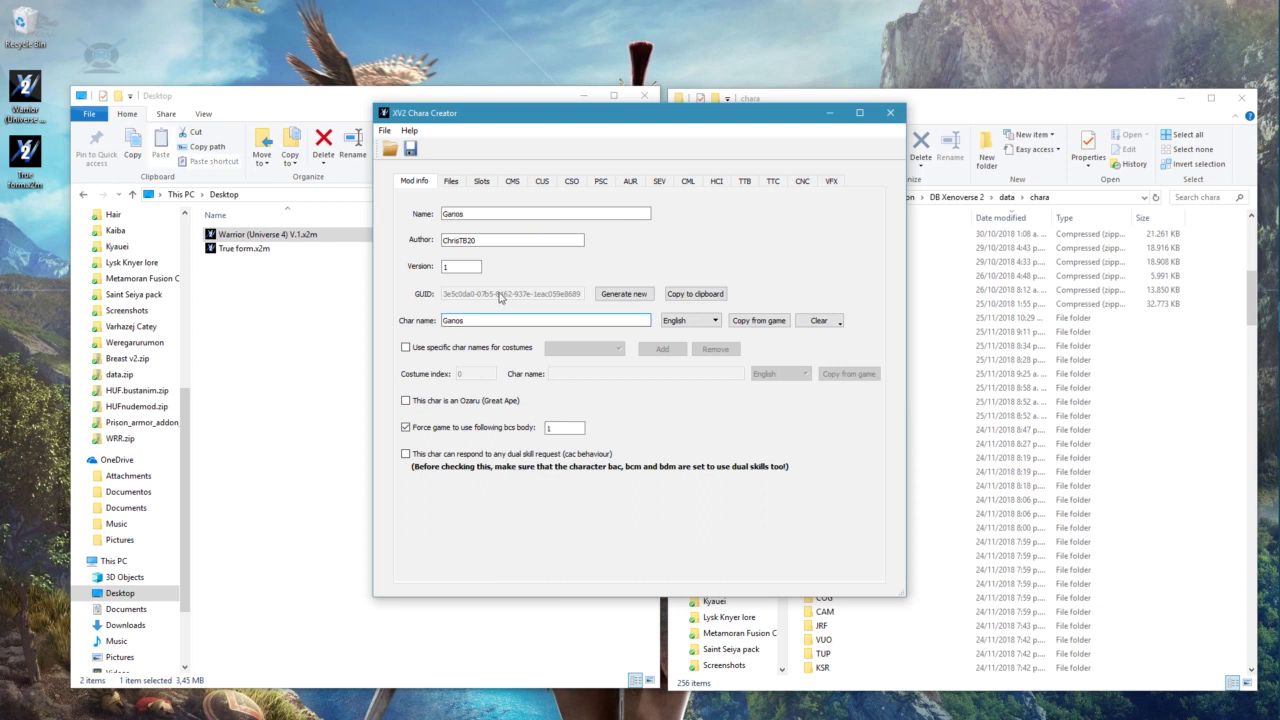
Save the renamed Ganos mod over Warrior (Universe 4) V.1.x2m and close the editor
click(411, 150)
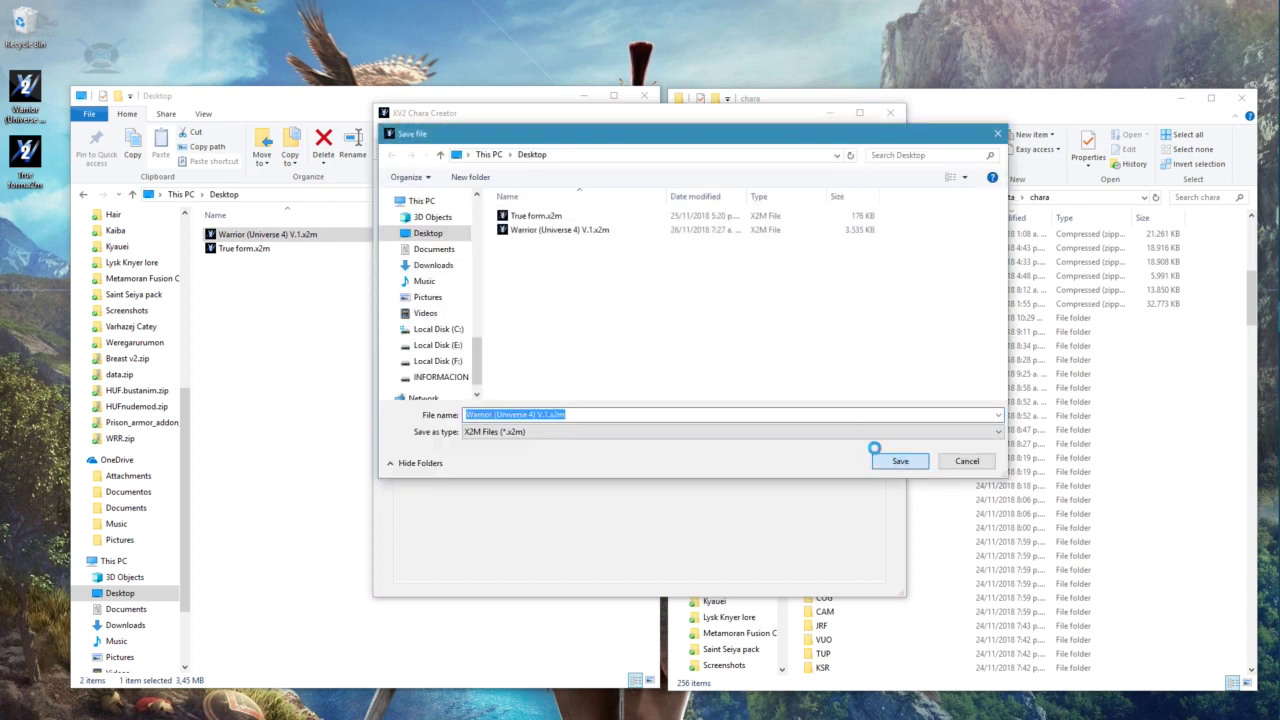
click(897, 460)
click(672, 367)
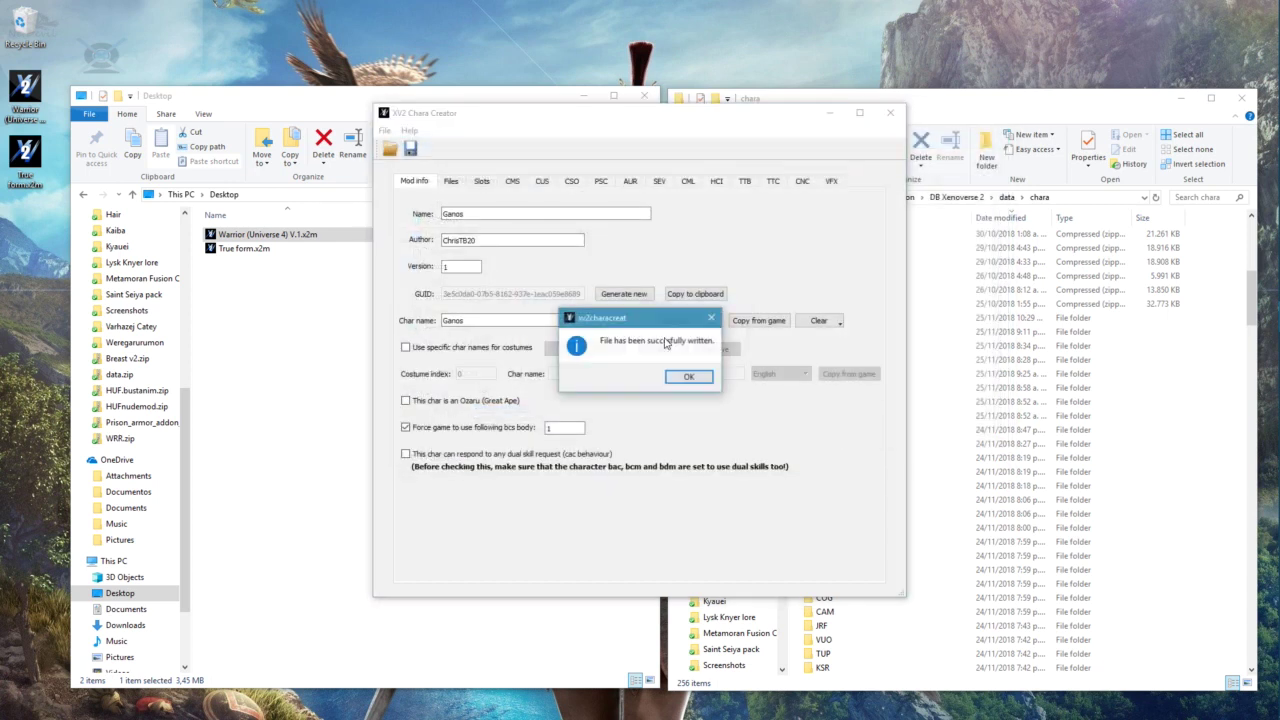
click(688, 379)
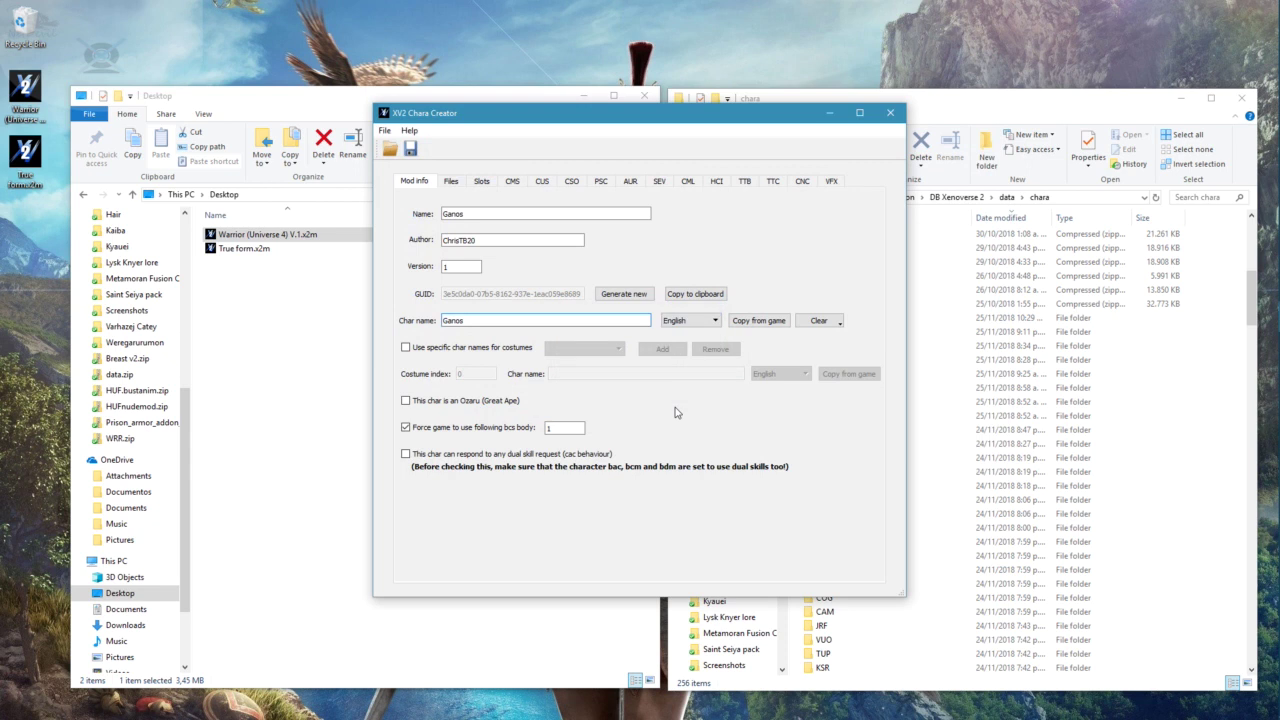
key(alt+F4)
Install the Ganos character mod to a new slot and check its files in the TVM folder under chara
double_click(267, 233)
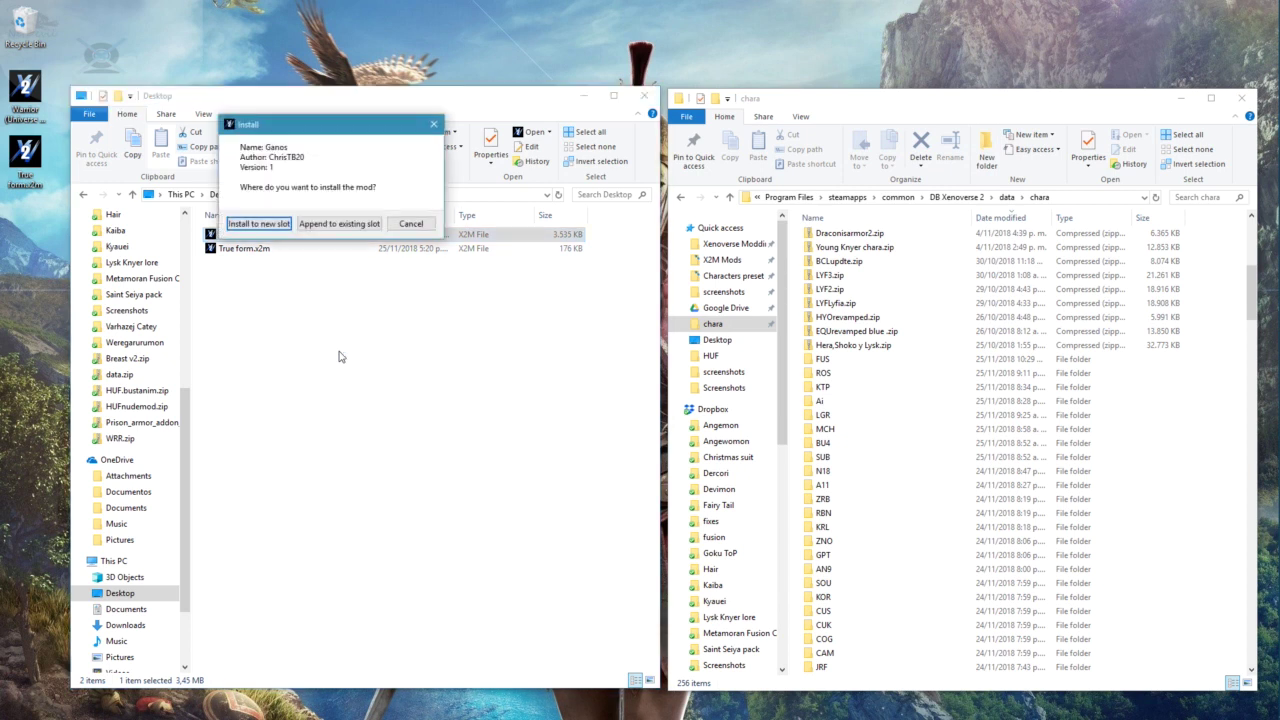
click(258, 223)
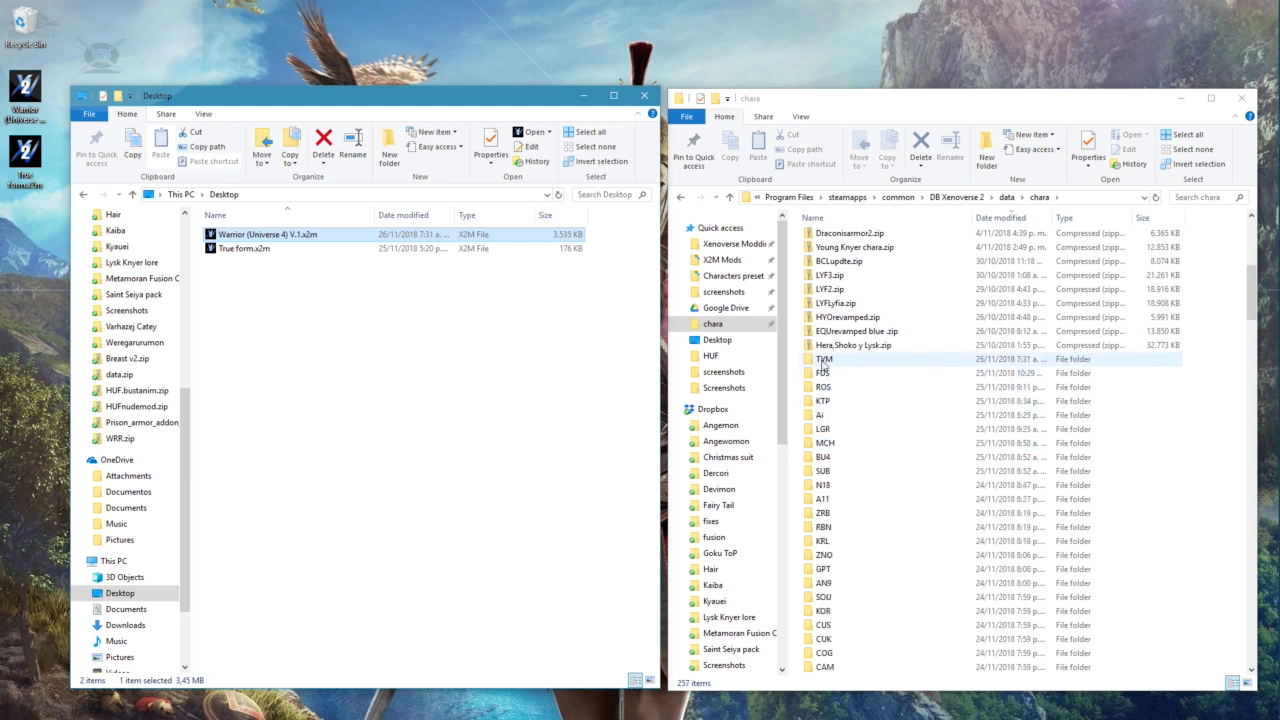
double_click(822, 362)
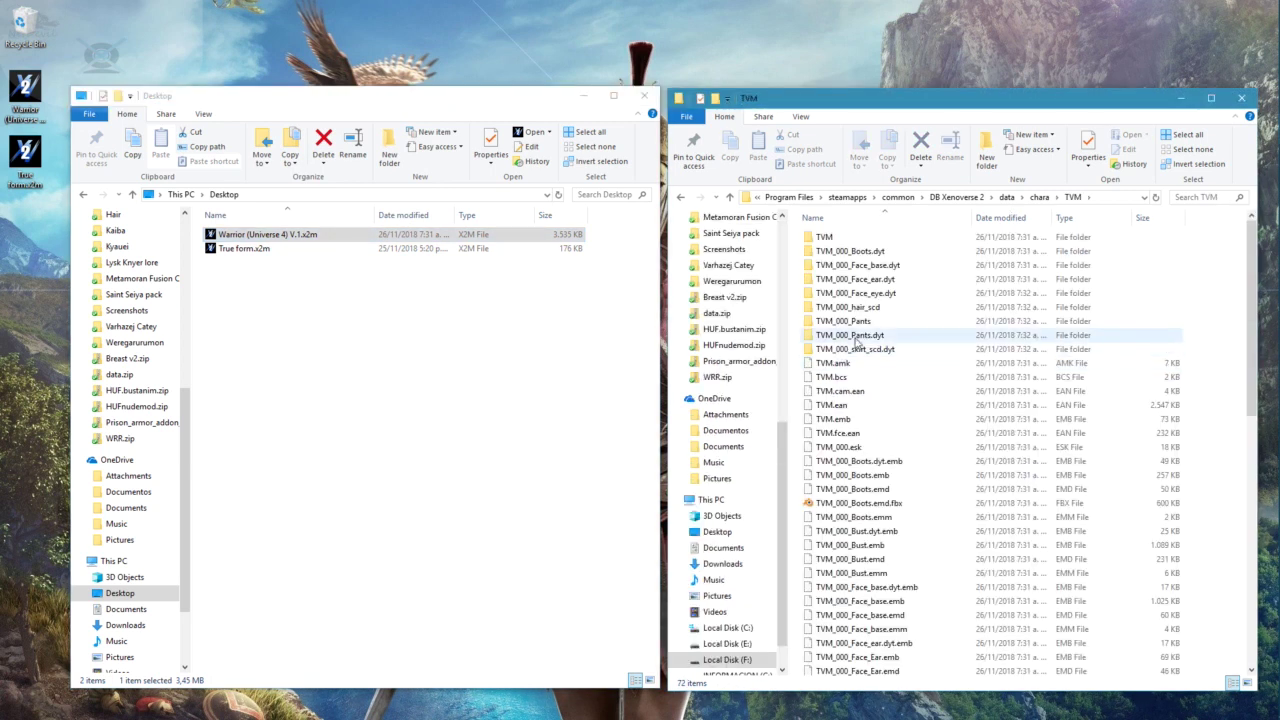
scroll(855, 342, down, 1)
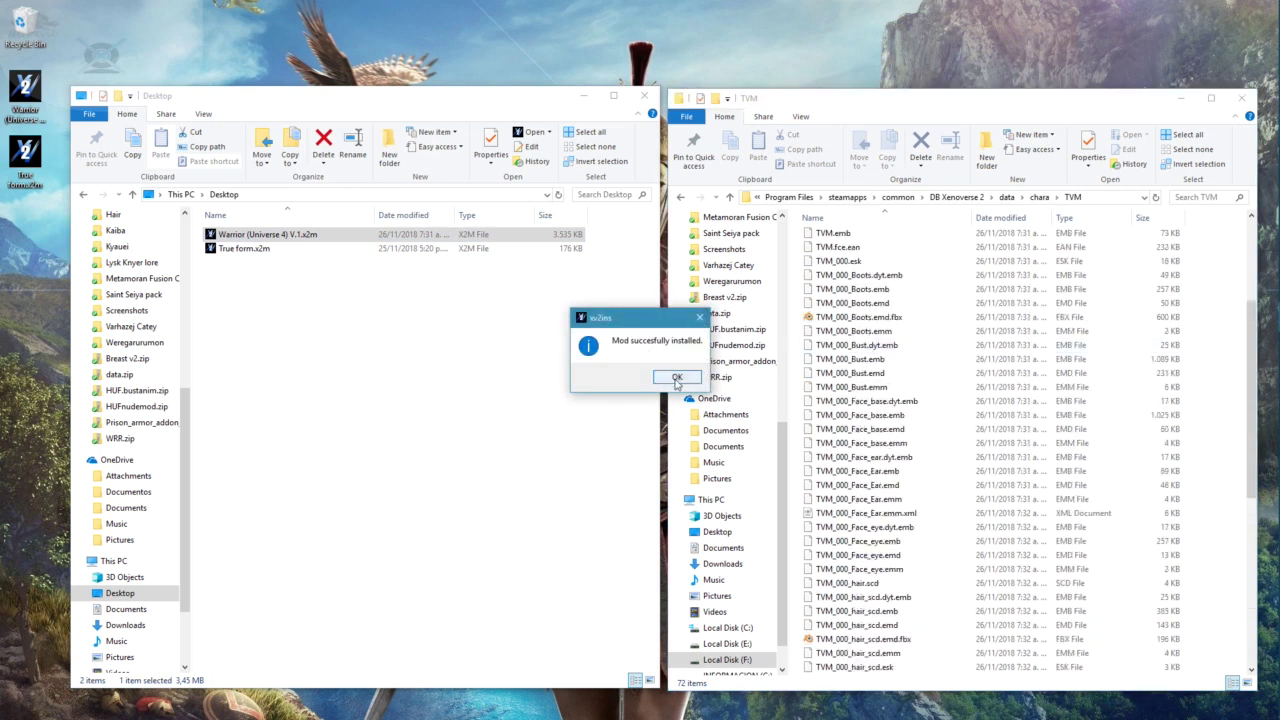
click(676, 378)
key(BackSpace)
scroll(848, 403, down, 1)
scroll(848, 403, down, 2)
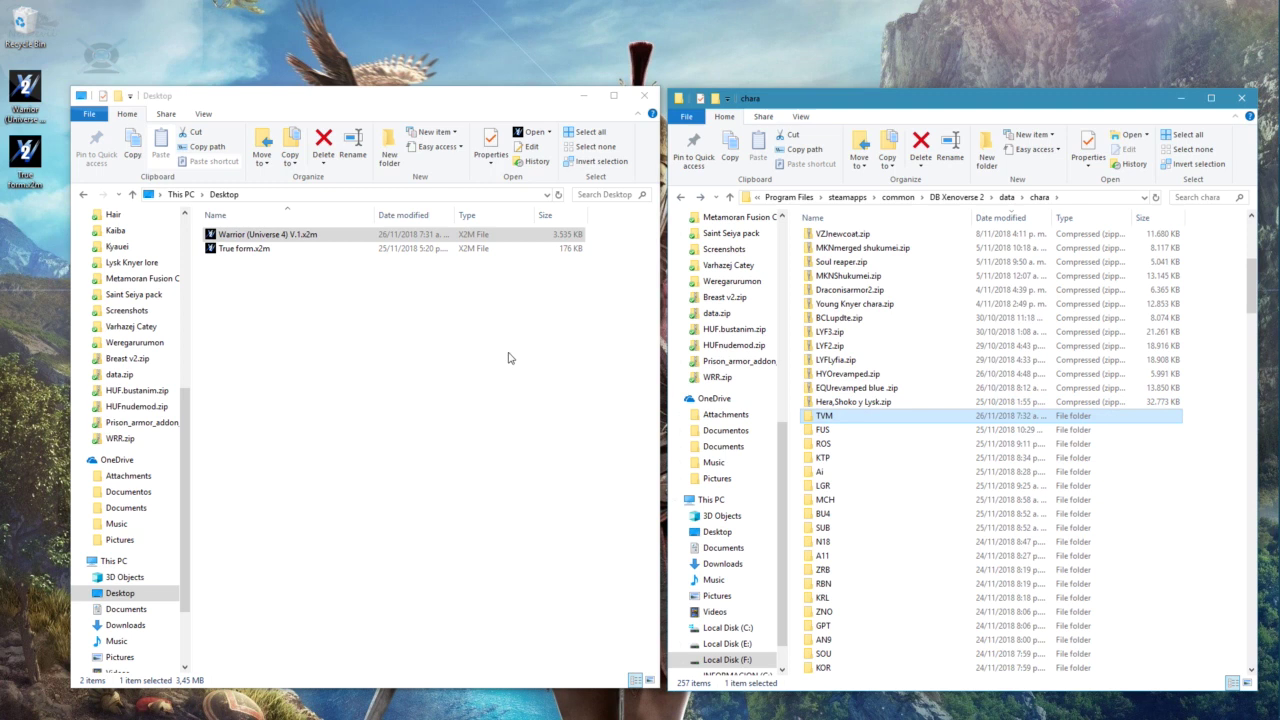
Install the awaken skill mod True form.x2m
click(227, 251)
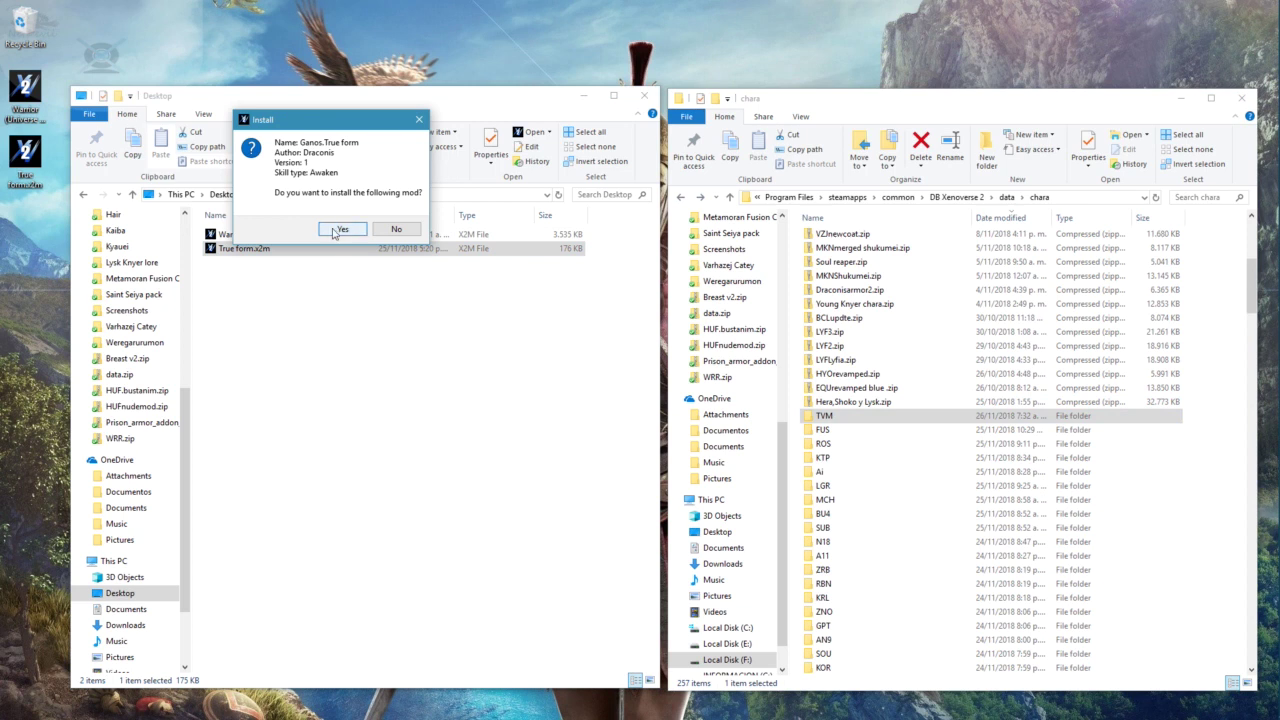
click(338, 230)
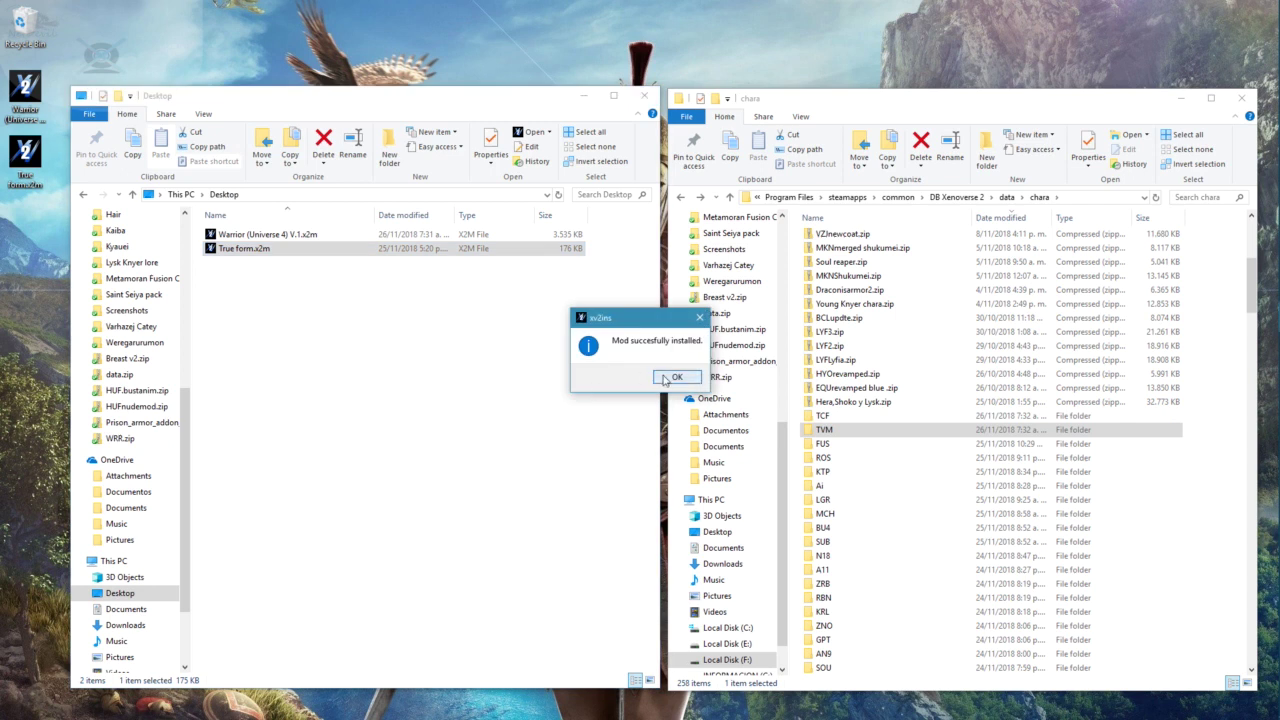
click(665, 376)
Examine the TCF_201_hair_scd.emd model from the TCF folder in the 3D model viewer, then close the viewer
double_click(826, 415)
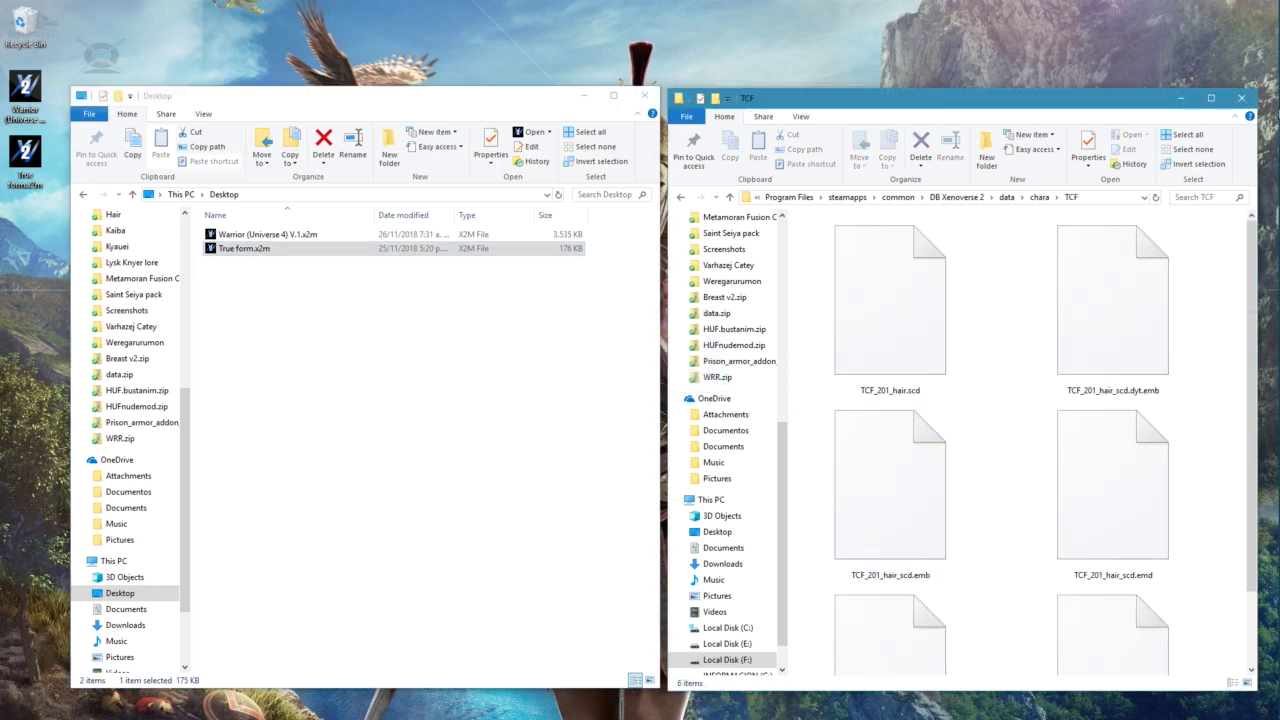
click(1258, 97)
drag(1096, 520, 472, 414)
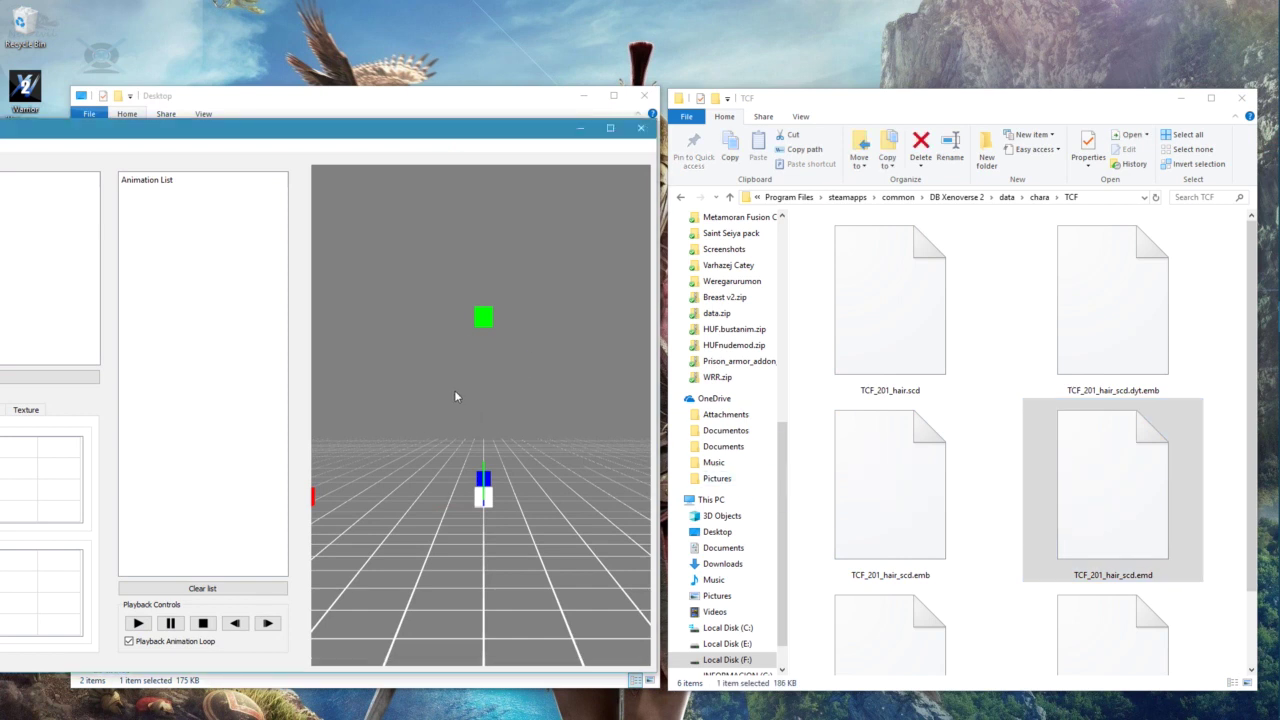
scroll(494, 346, up, 5)
scroll(494, 346, down, 5)
middle_drag(494, 346, 618, 250)
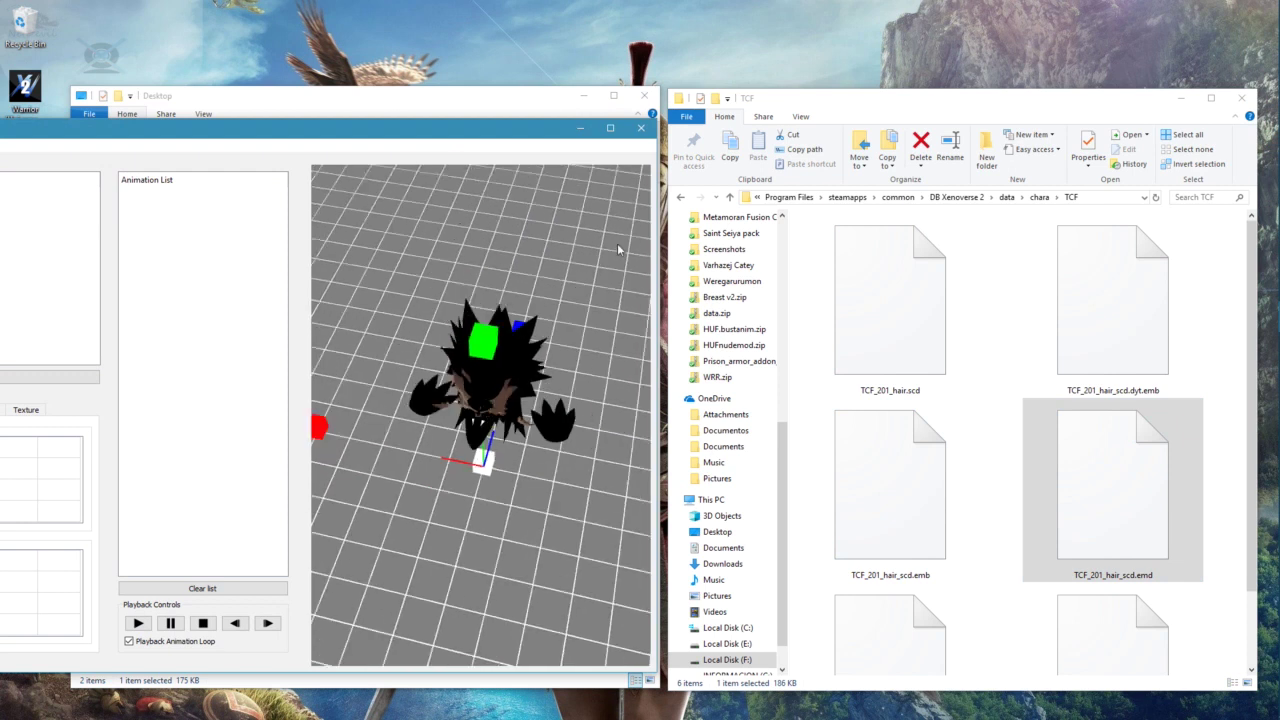
click(641, 128)
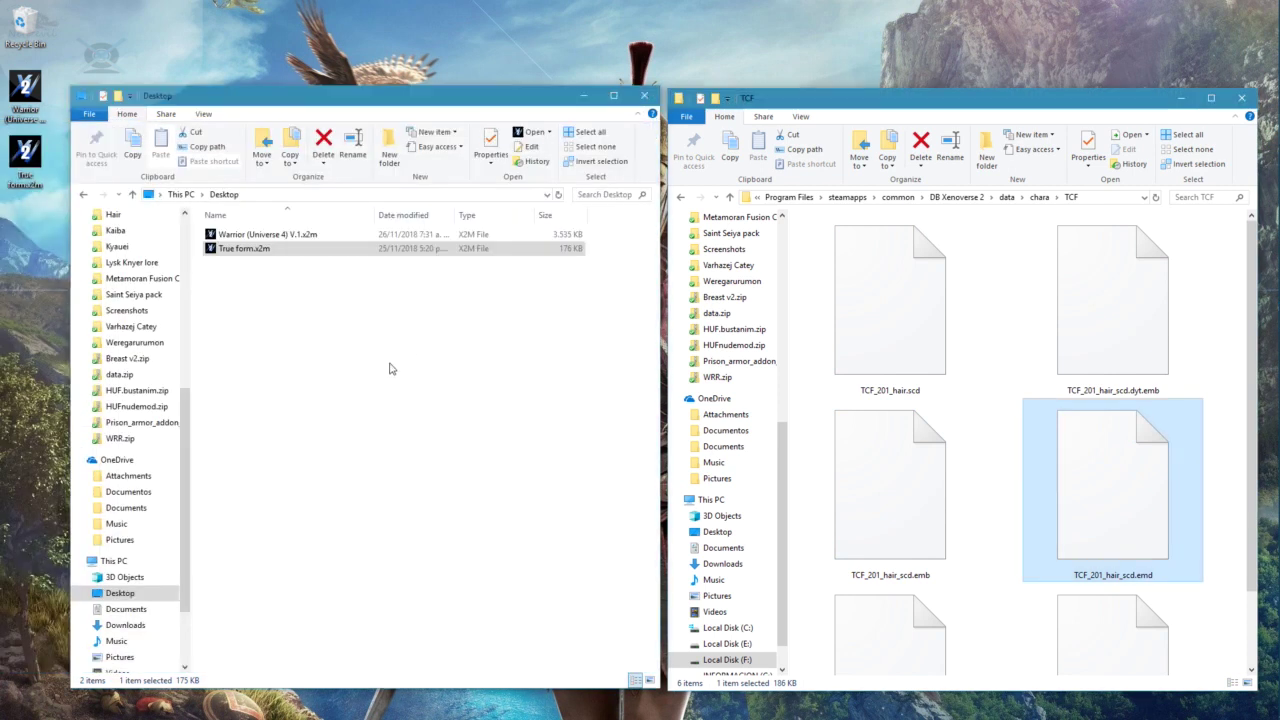
Open Warrior (Universe 4) V.1.x2m for editing and set Slot 0's Awaken skill to True form - TRCK - 27440
click(258, 235)
right_click(256, 237)
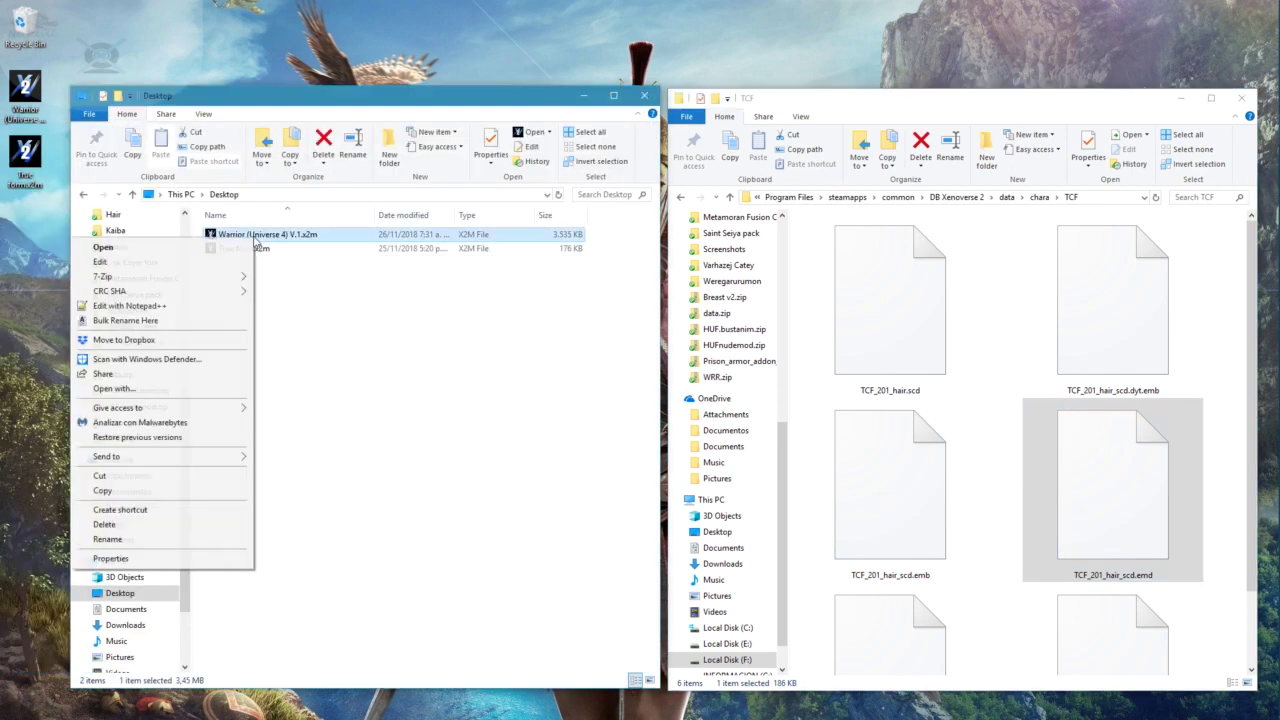
click(101, 262)
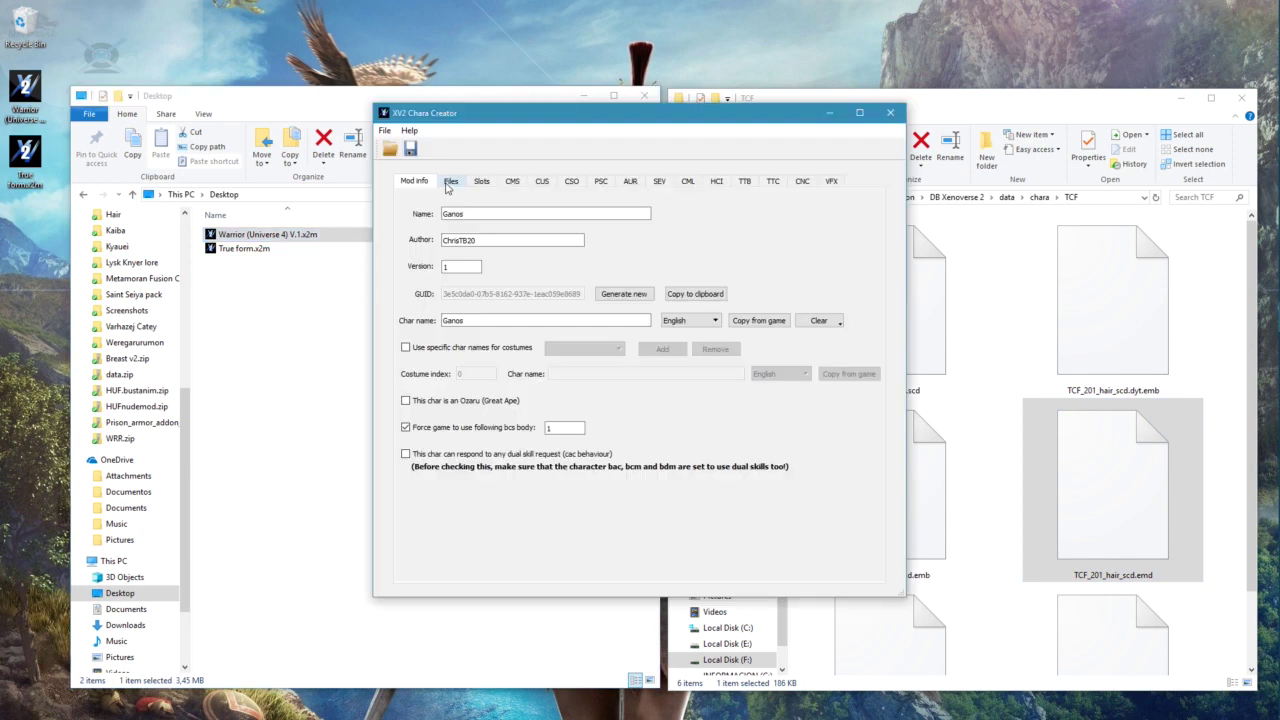
click(540, 182)
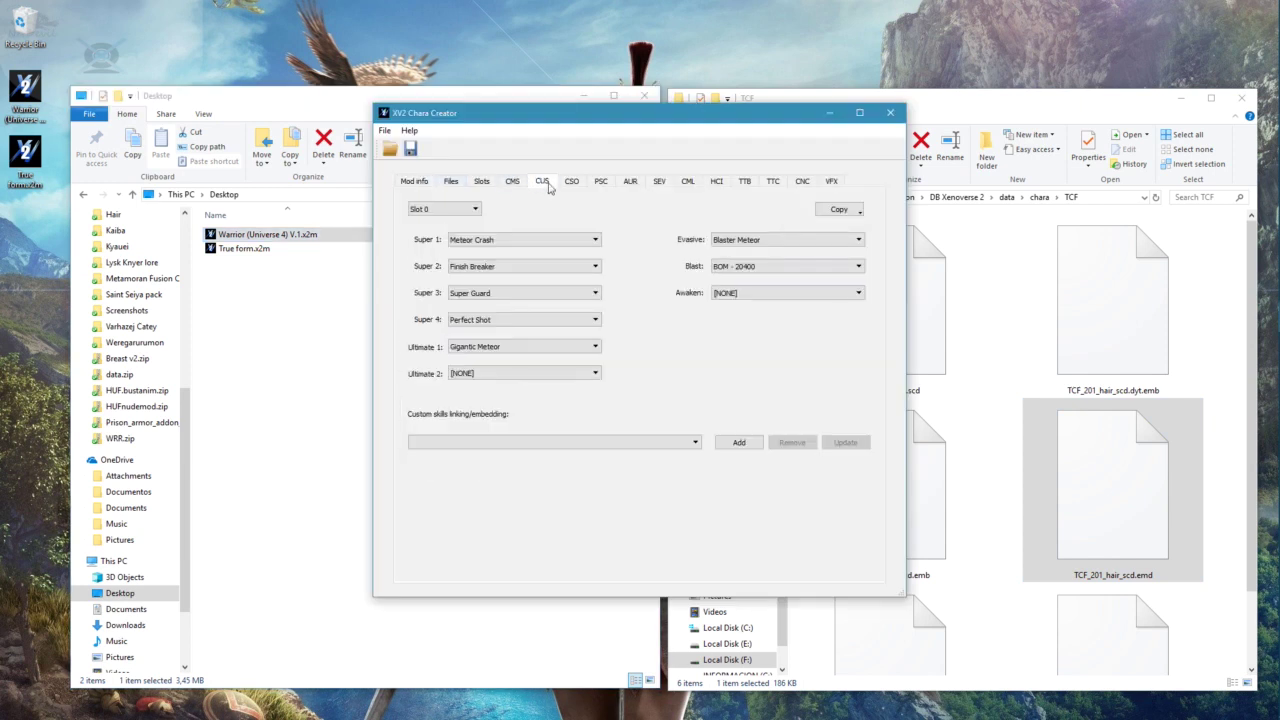
click(852, 293)
drag(856, 319, 859, 378)
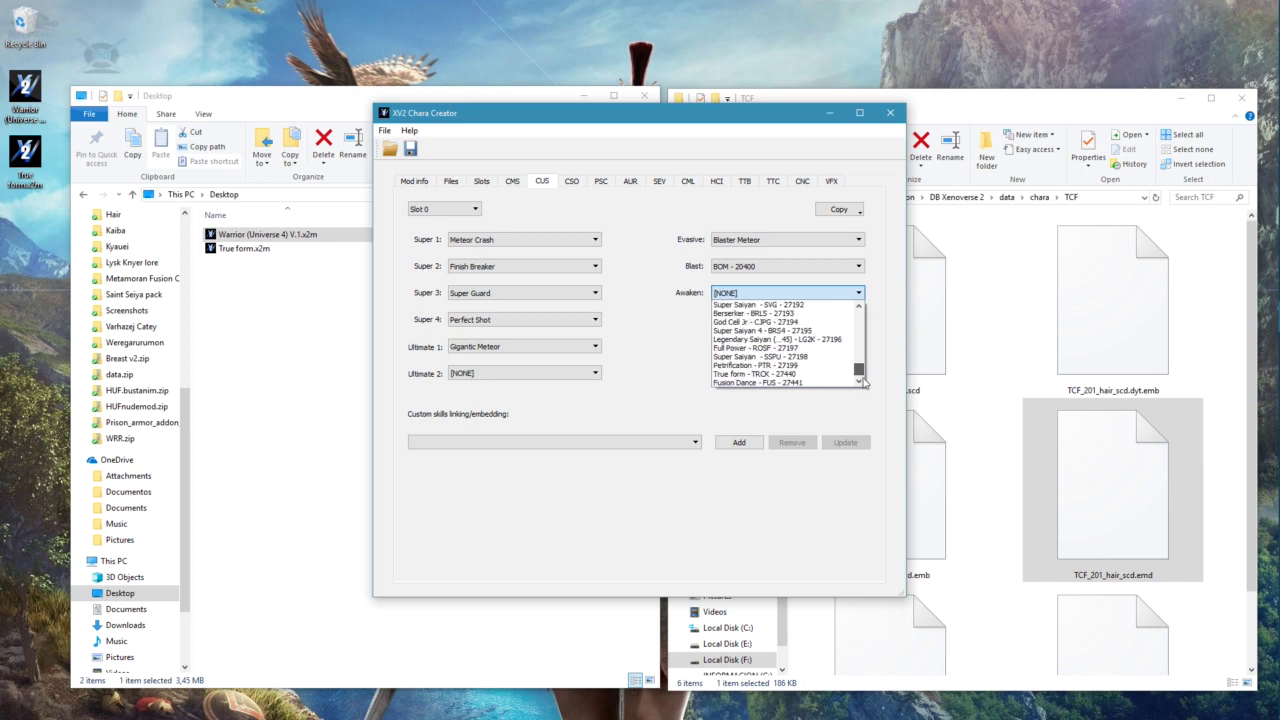
click(736, 374)
Save the awaken skill change over Warrior (Universe 4) V.1.x2m and close the editor
click(410, 148)
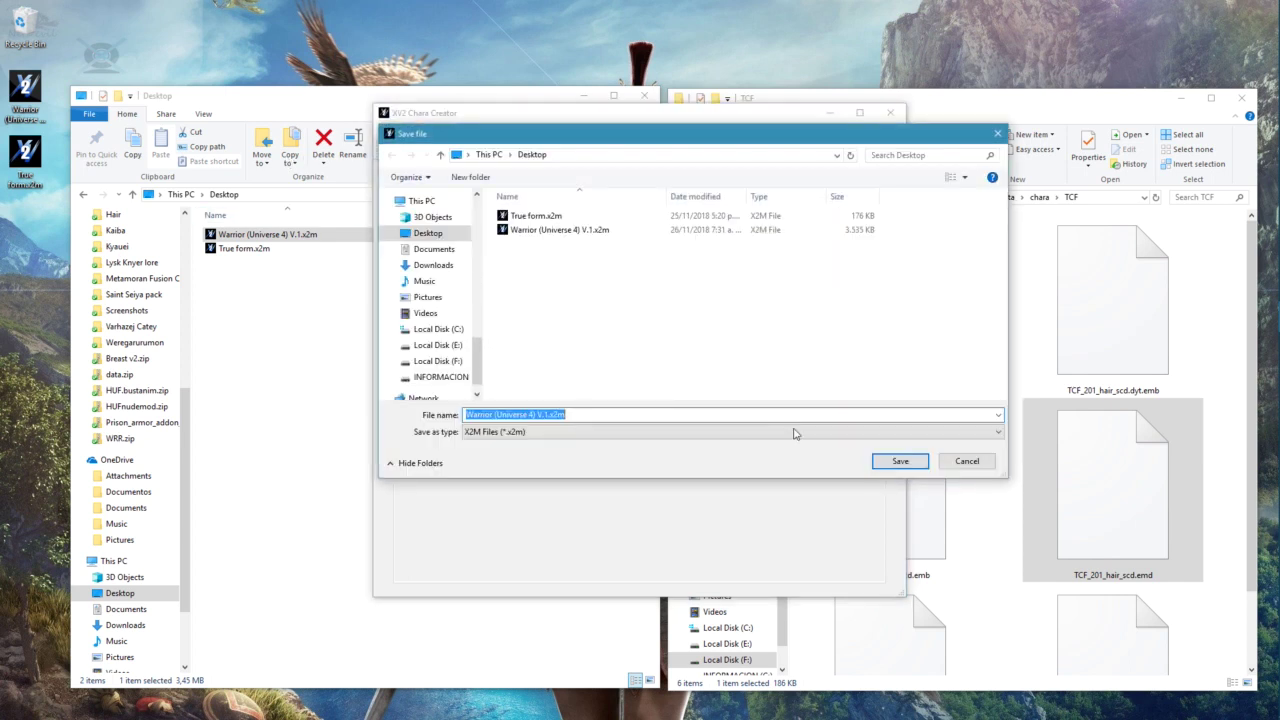
click(893, 460)
click(669, 368)
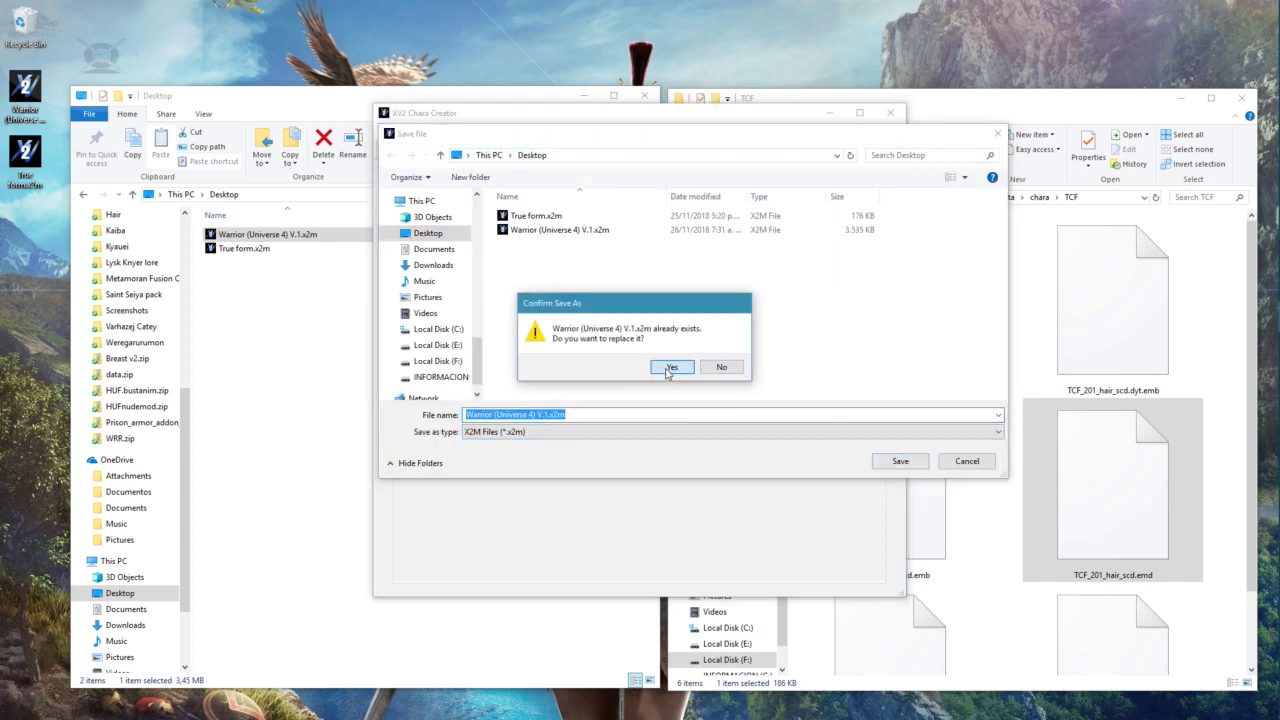
click(688, 377)
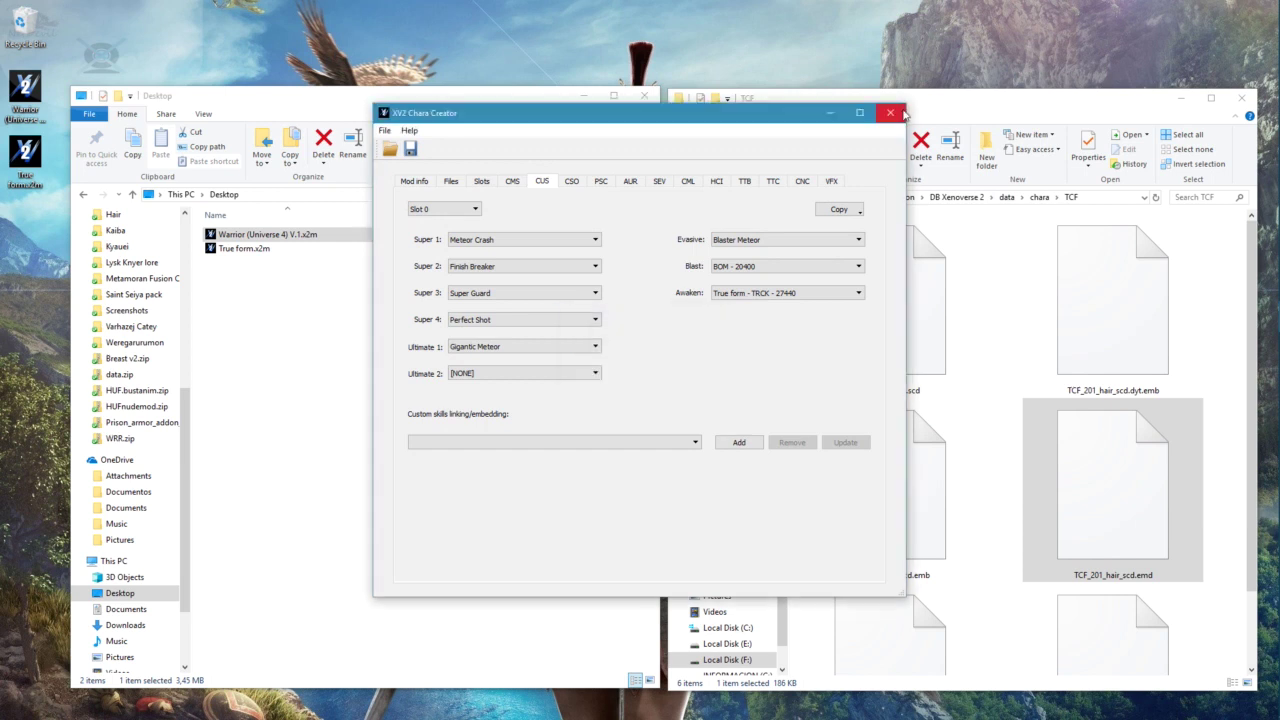
click(890, 113)
Reinstall the edited Warrior (Universe 4) V.1.x2m to update the installed Ganos mod
click(255, 236)
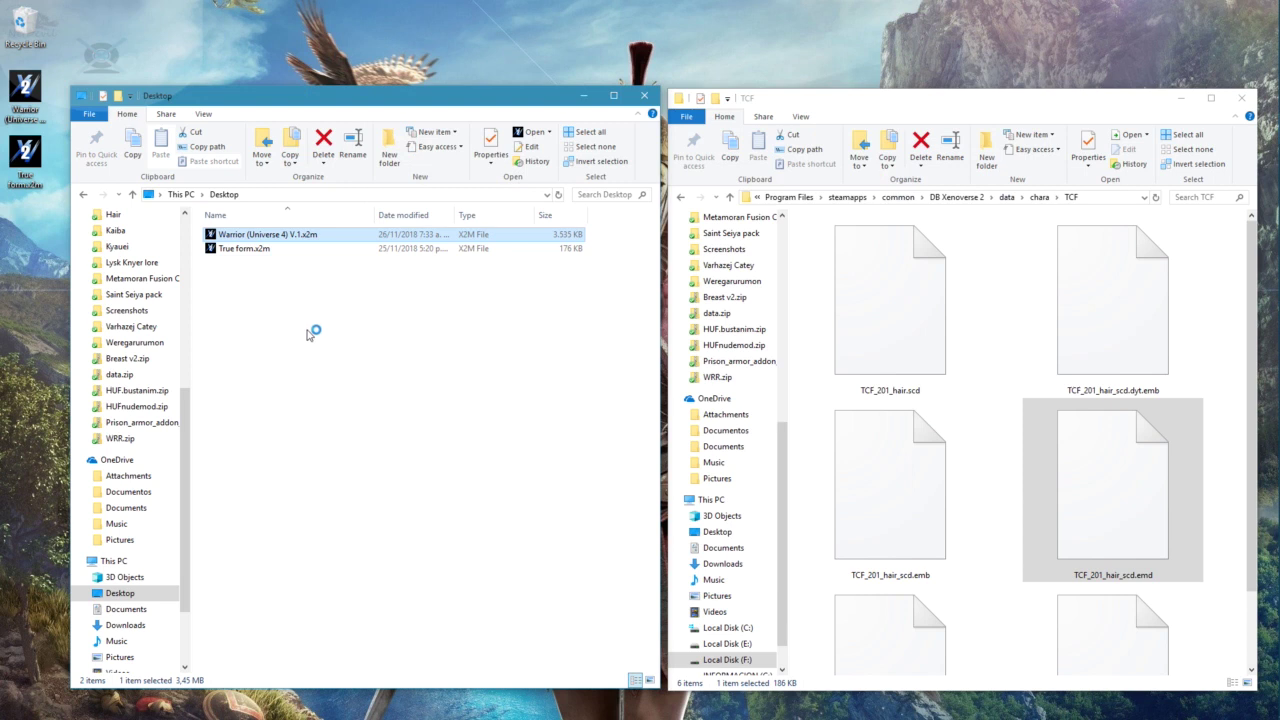
click(365, 225)
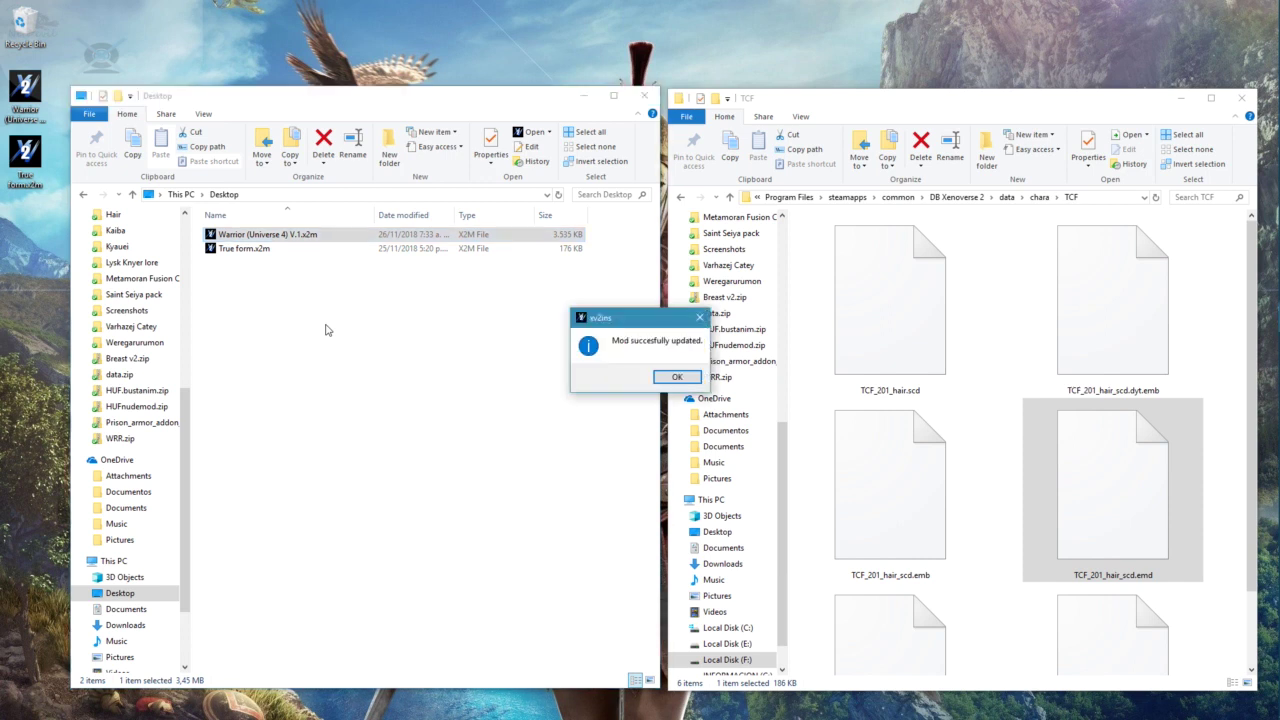
click(667, 376)
click(464, 367)
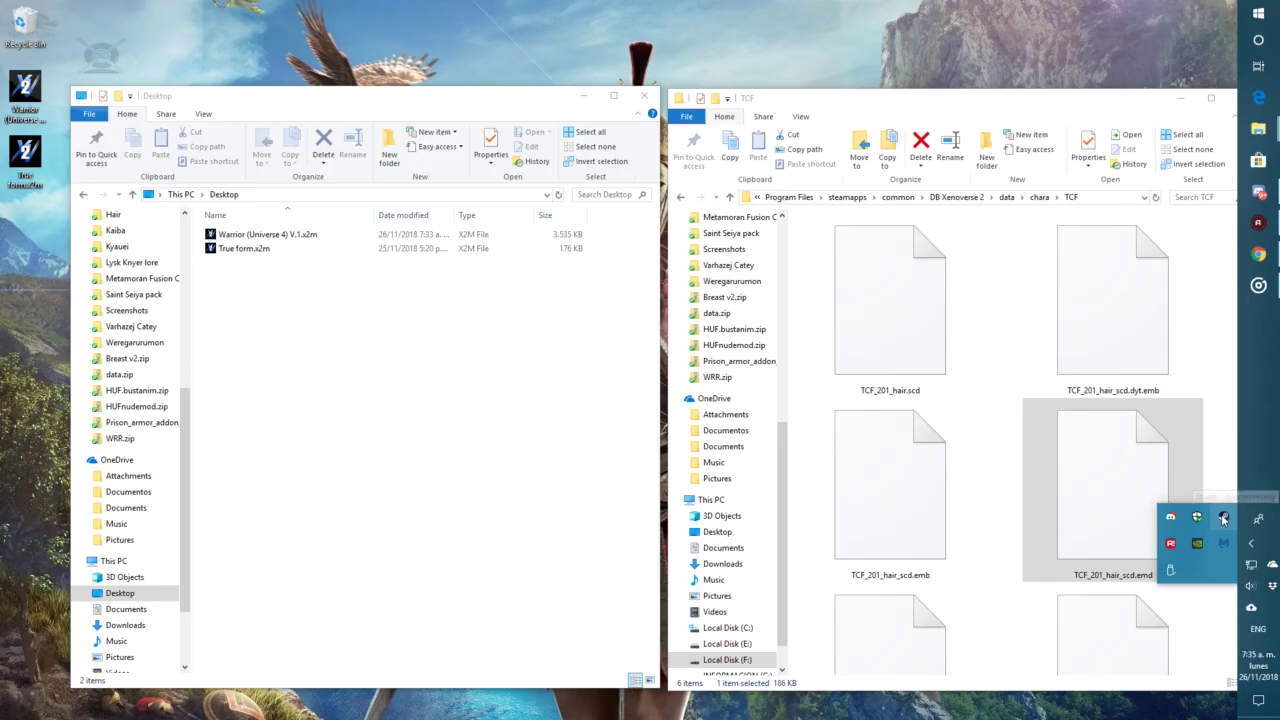
Launch DBXV2-mods through Steam and open the Offline Battles menu at the robot in the game's lobby
right_click(1222, 517)
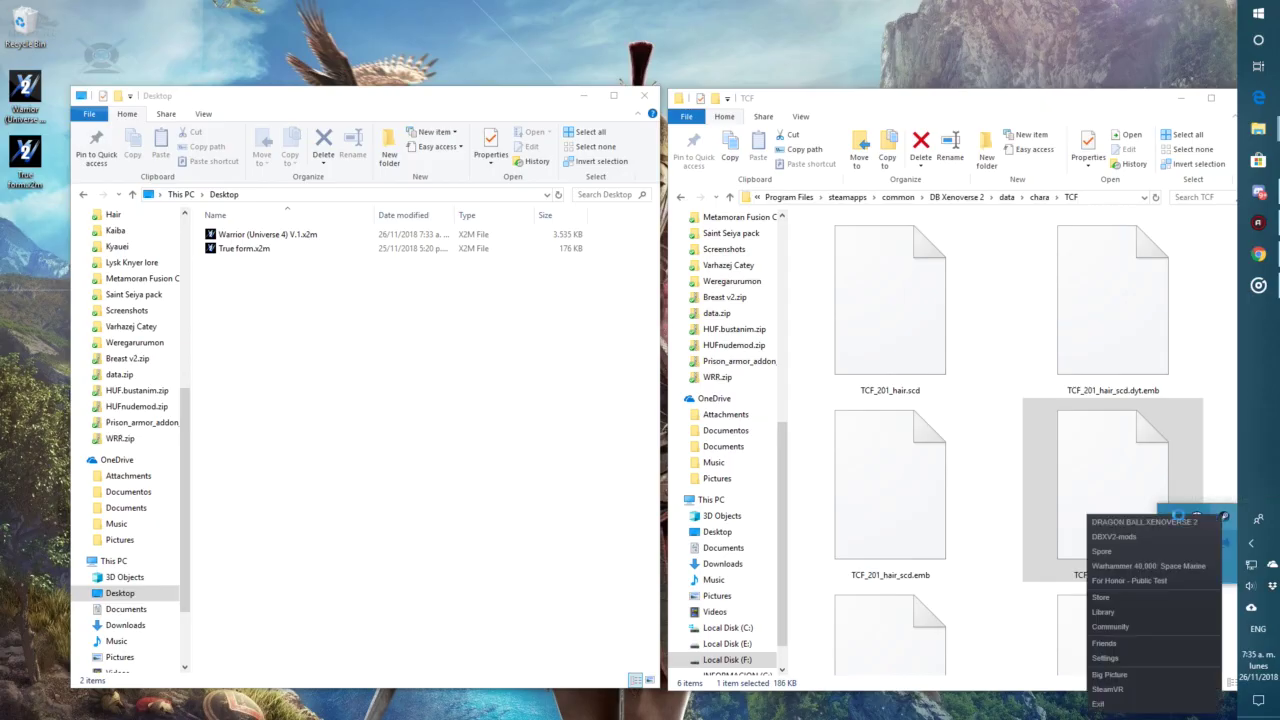
click(1115, 538)
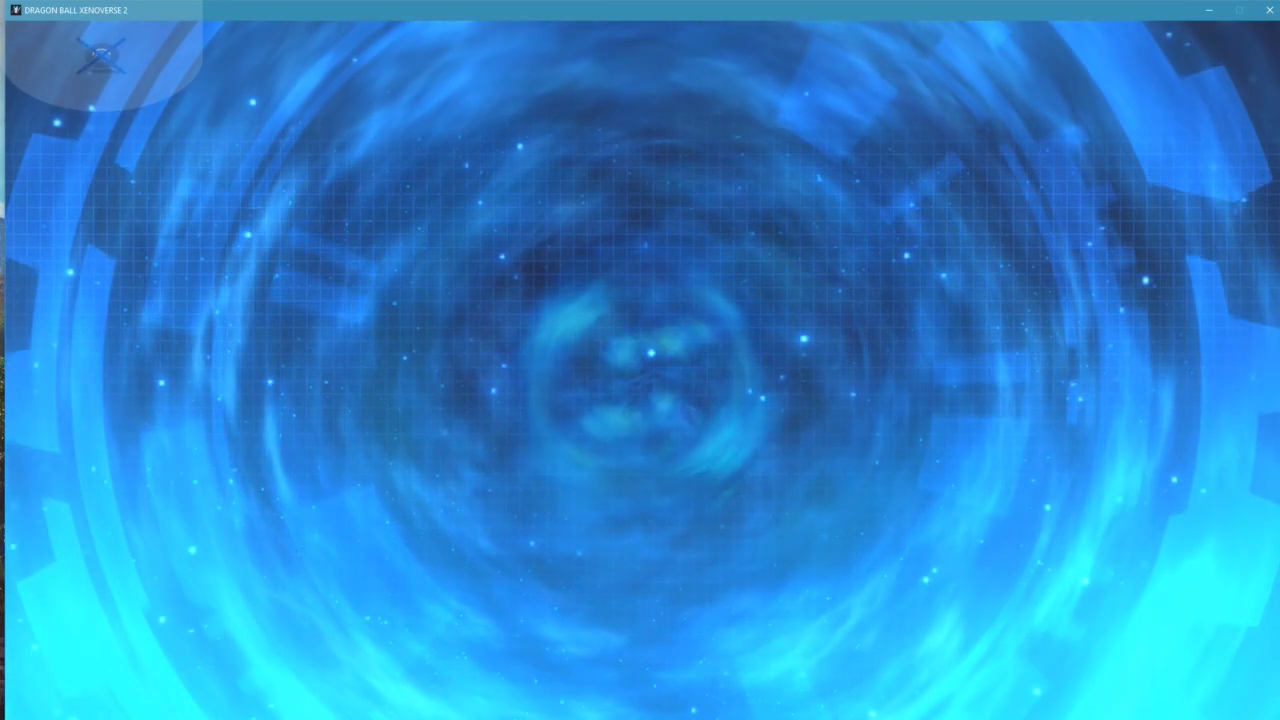
key(Return)
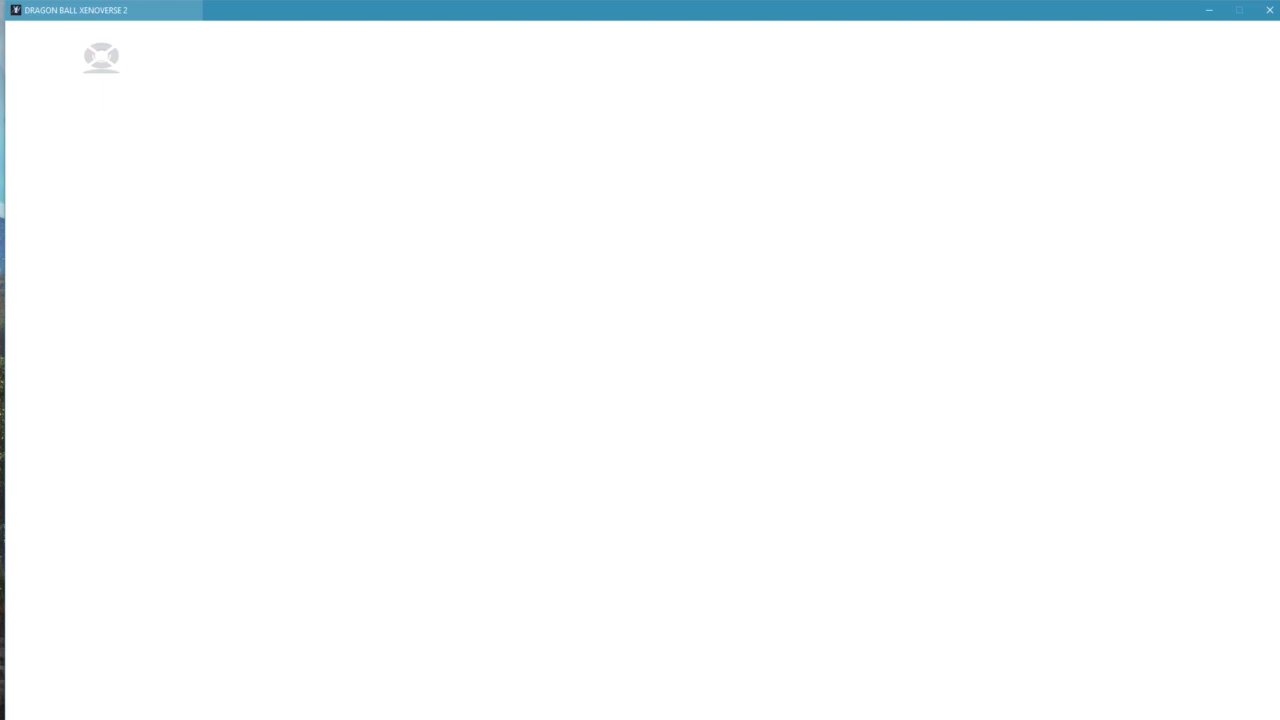
key(w)
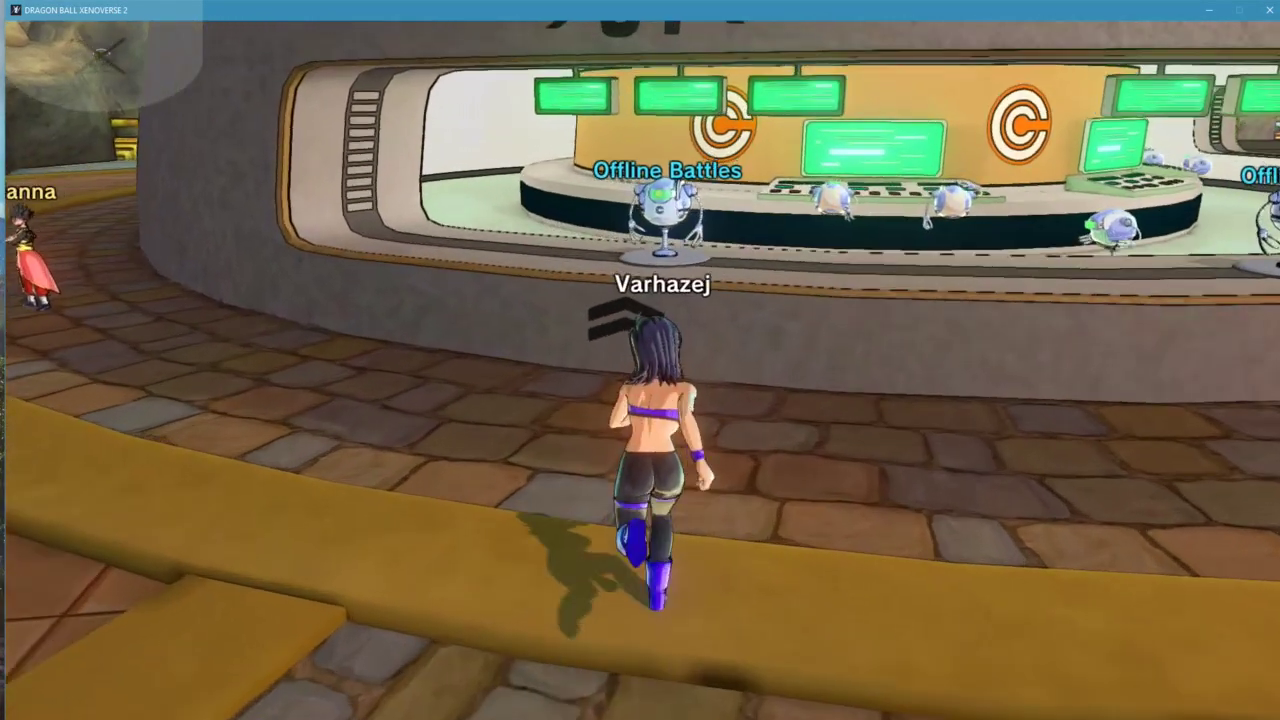
key(q)
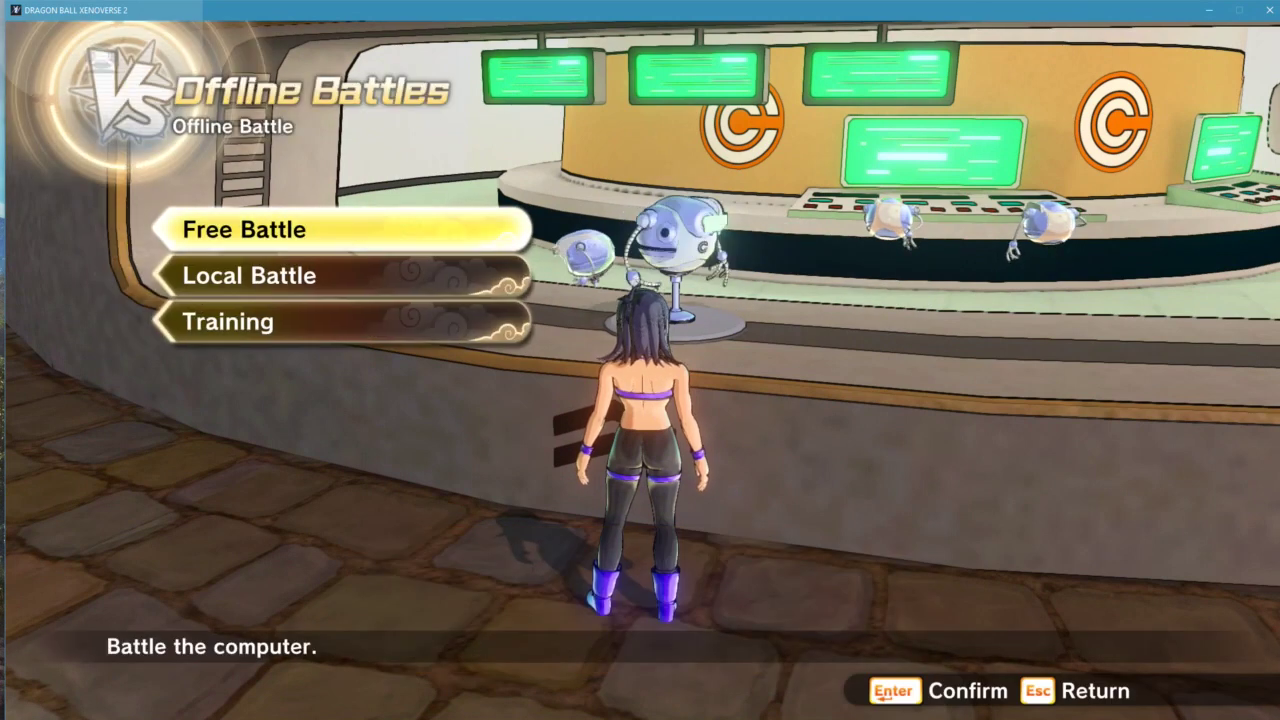
Start a Free Battle with Ganos after viewing the skill list, and try the True form awaken skill in the fight
key(Return)
key(x)
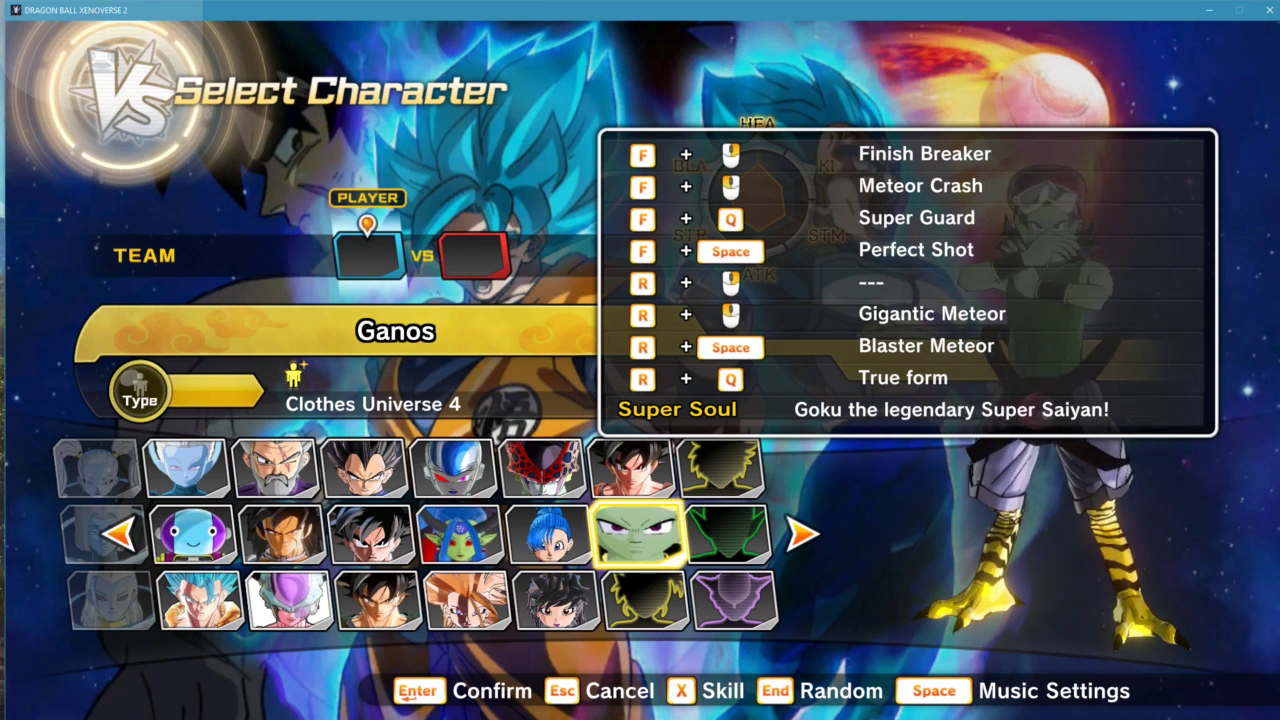
key(Return)
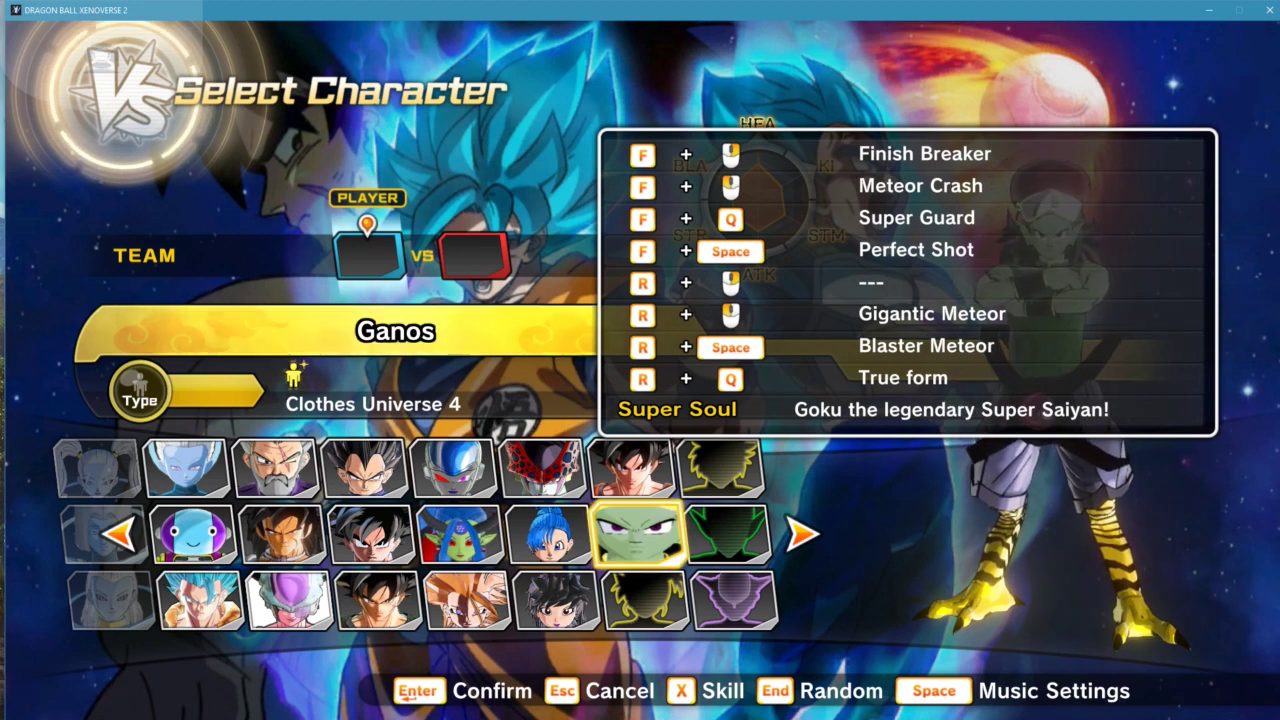
key(Return)
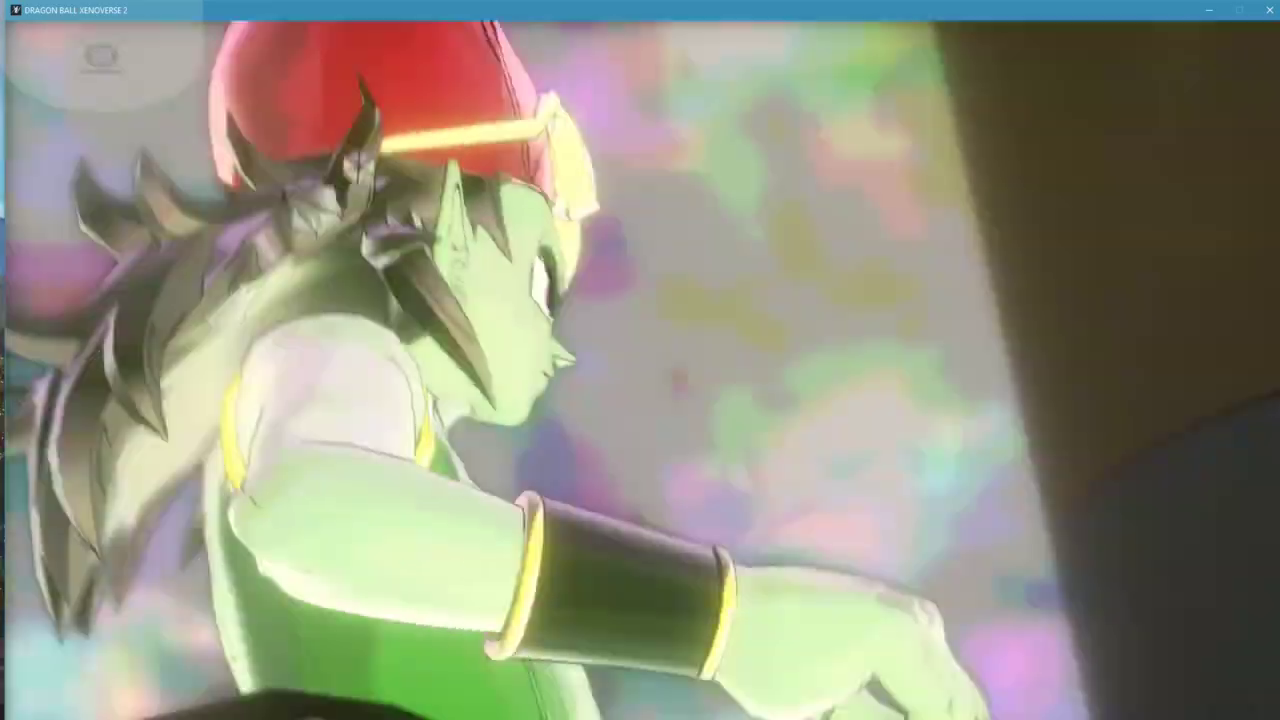
key(r)
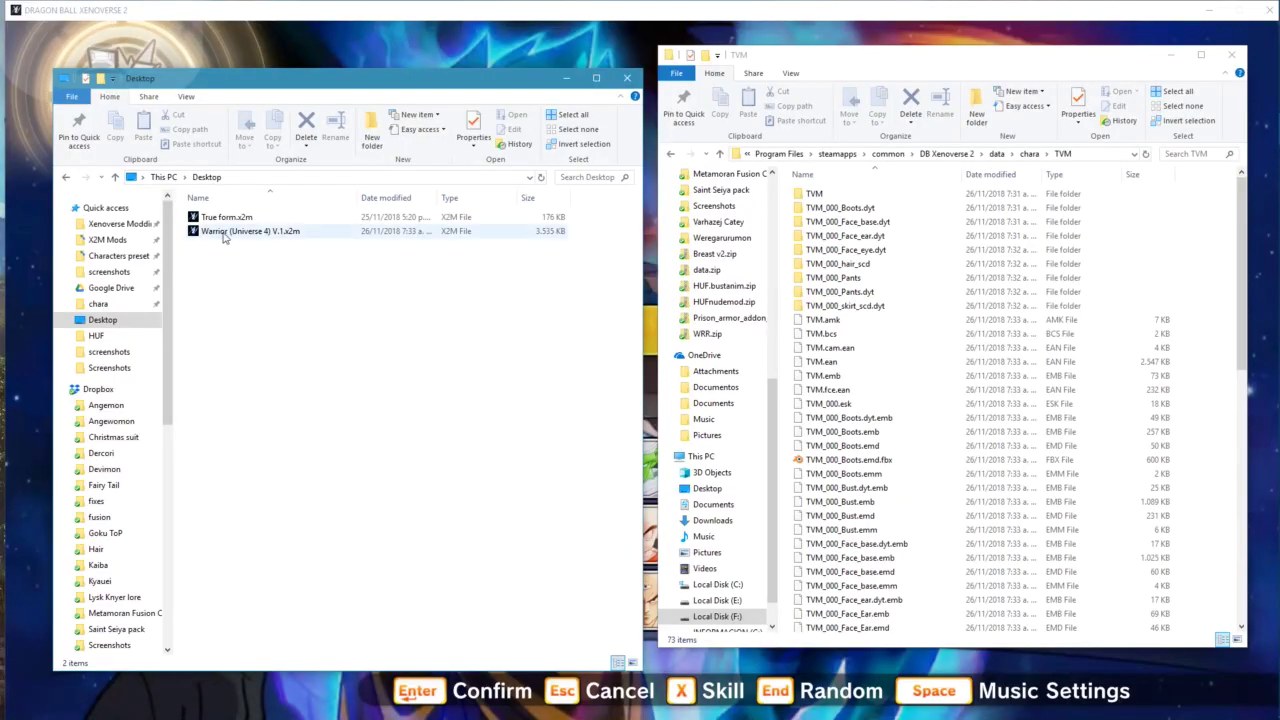
Extract the contents of True form.x2m into the Desktop folder with 7-Zip
click(226, 216)
right_click(228, 216)
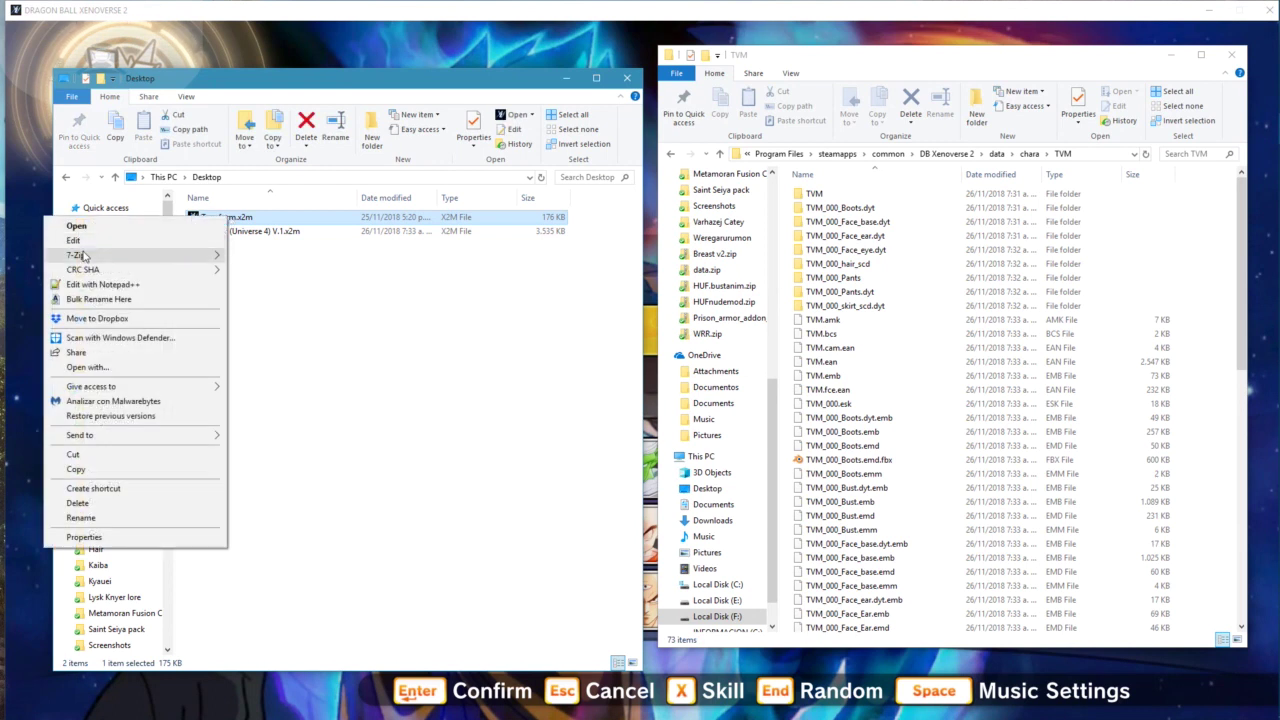
mouse_move(85, 254)
click(267, 300)
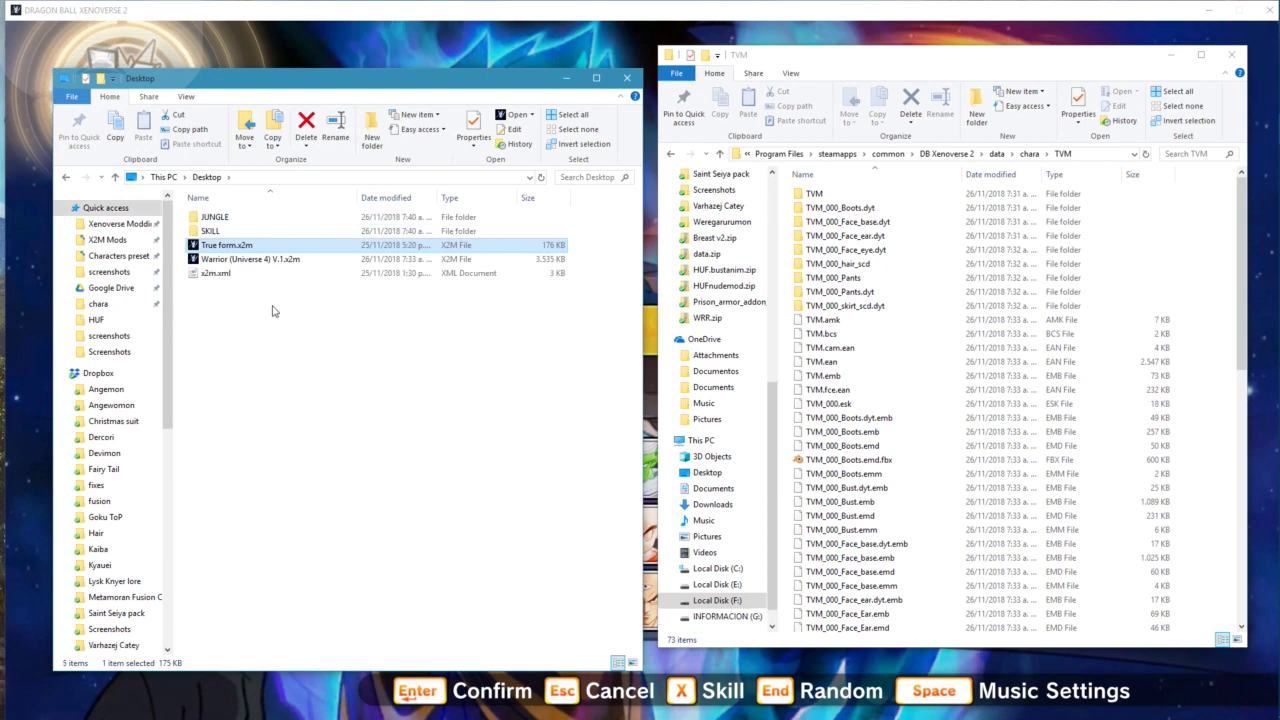
Copy the TVM folder from the extracted JUNGLE > data > chara folder
double_click(217, 218)
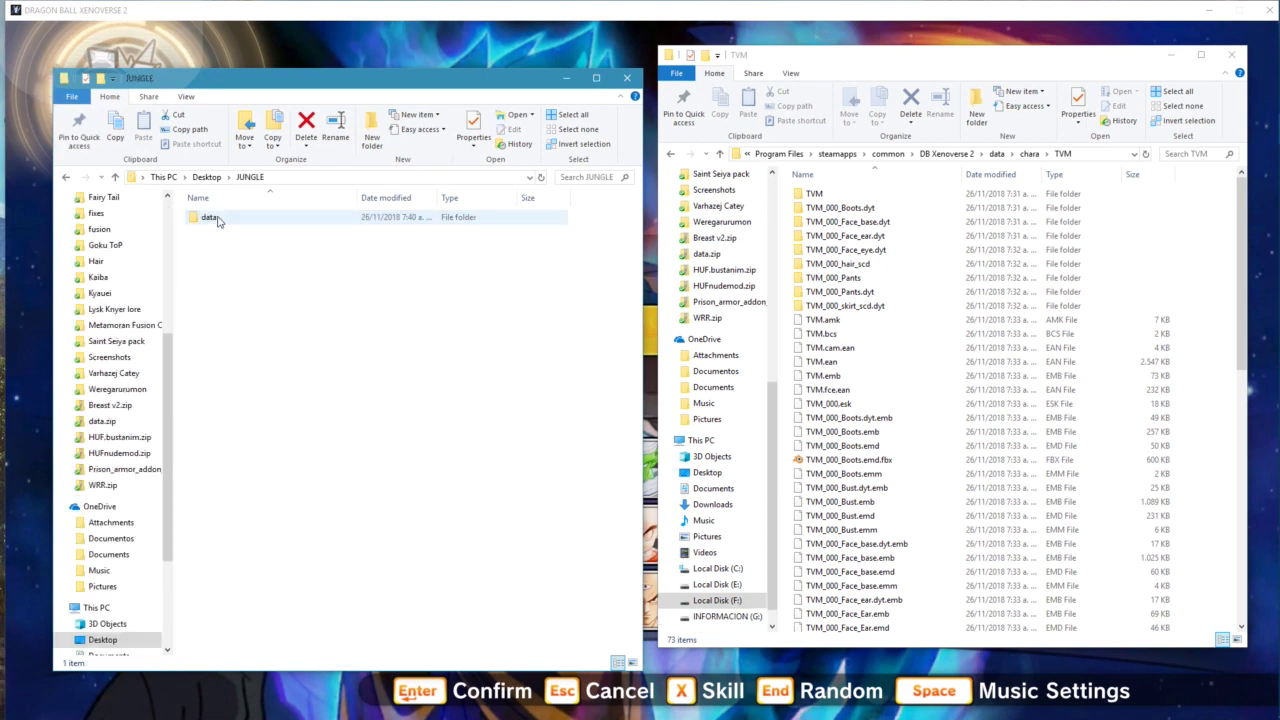
double_click(218, 221)
double_click(218, 221)
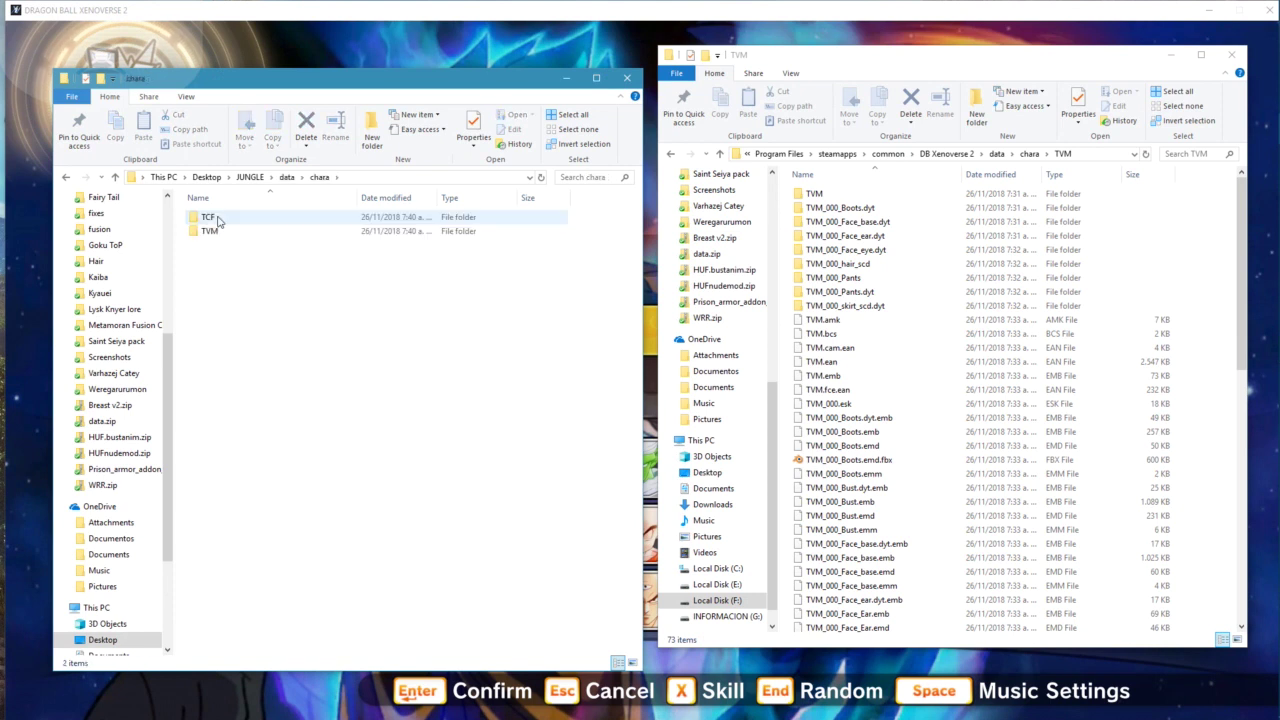
click(217, 232)
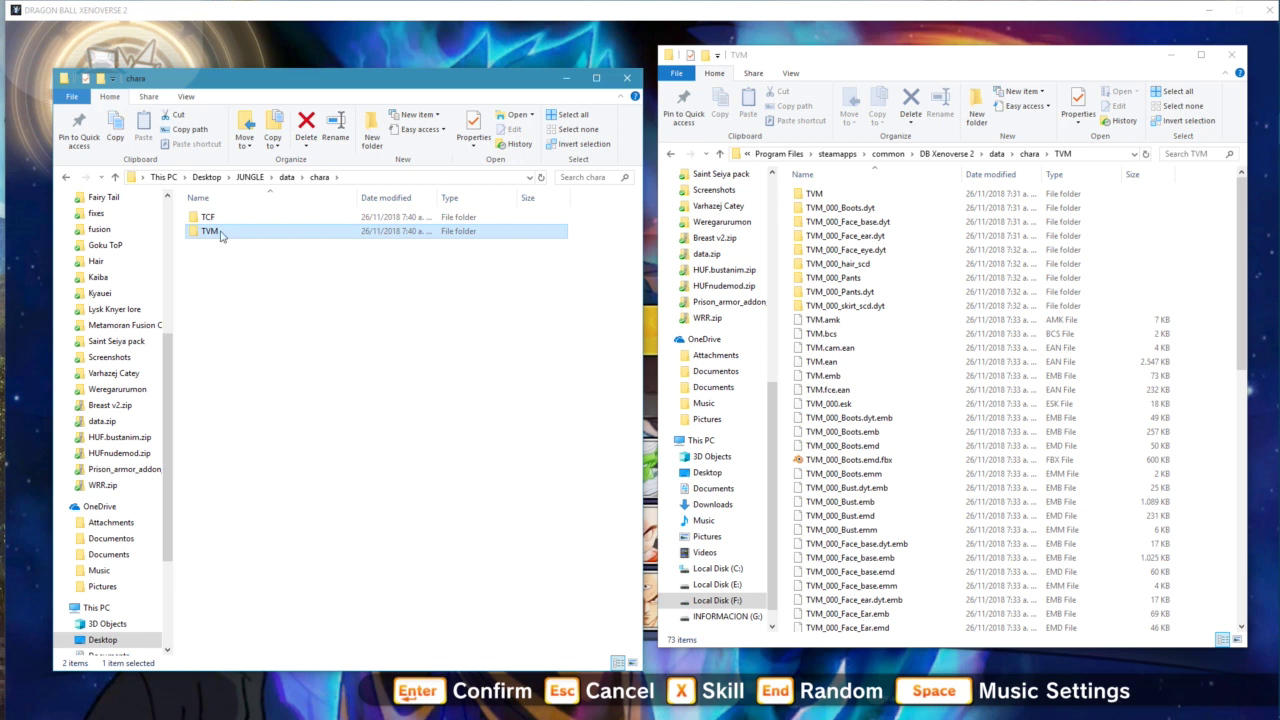
right_click(221, 232)
click(90, 498)
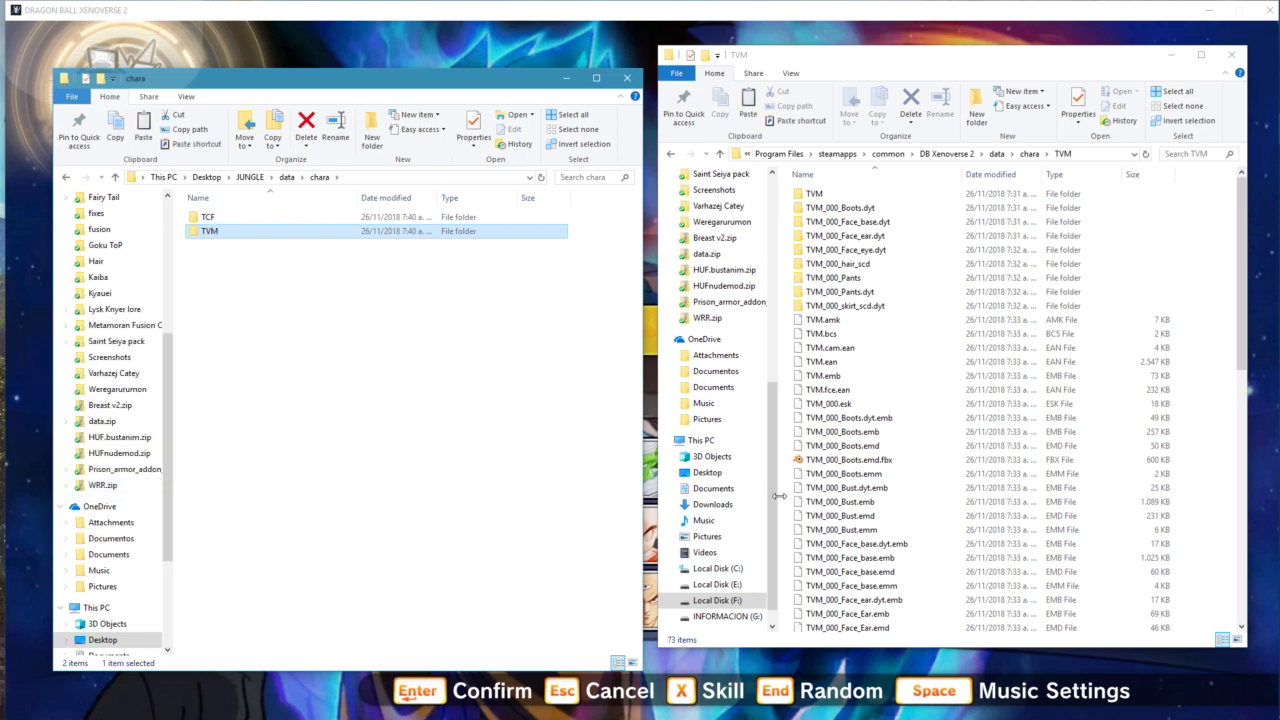
Paste the TVM folder into DB Xenoverse 2's data > chara folder, replacing the files with the same names
click(1029, 154)
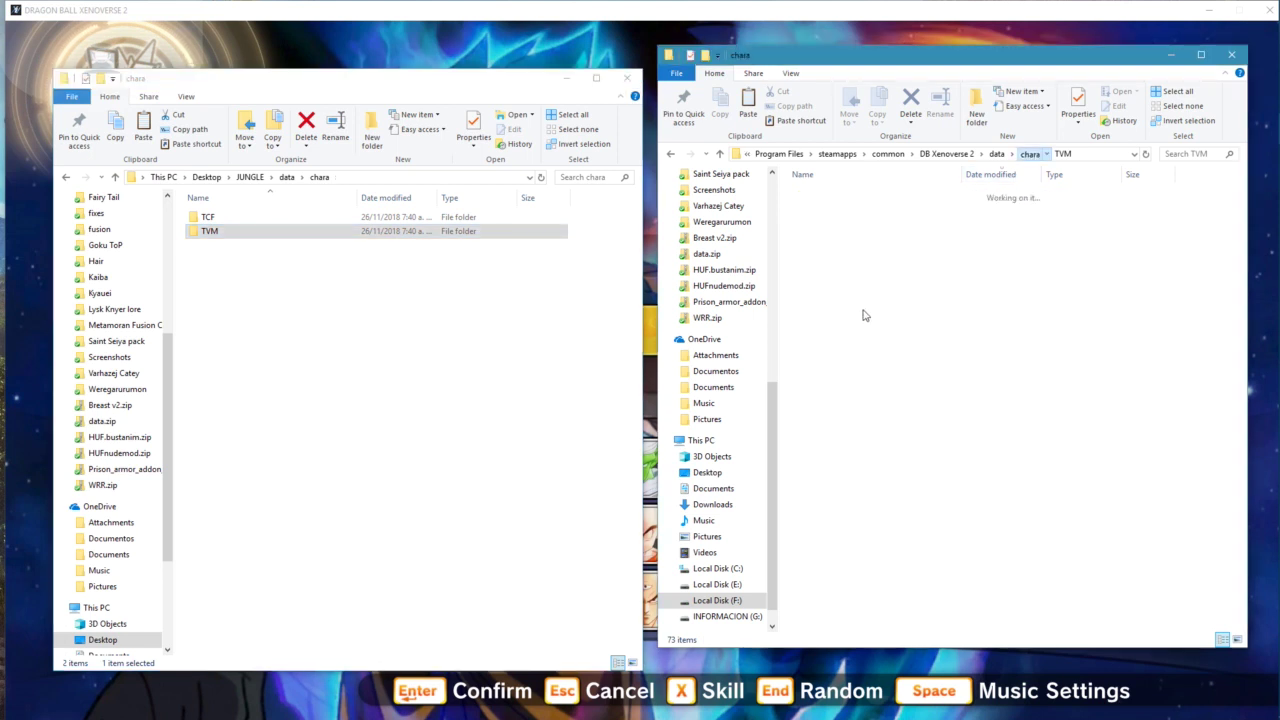
right_click(785, 407)
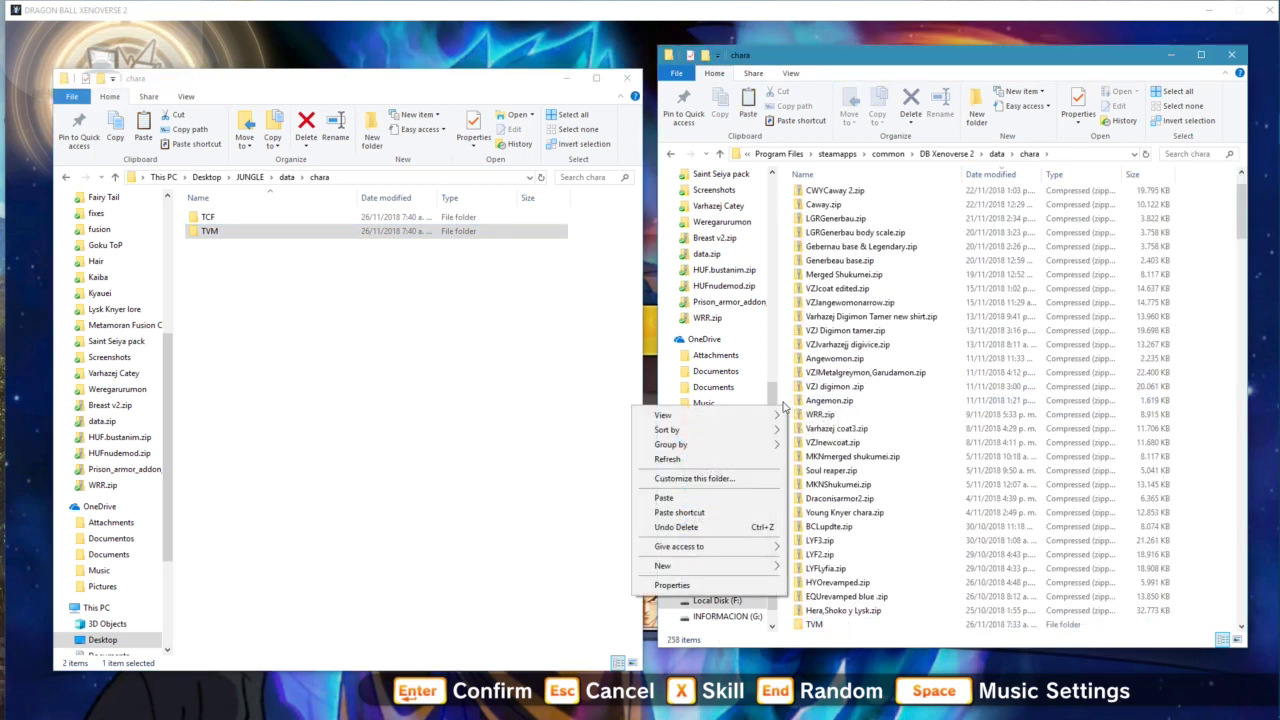
click(667, 498)
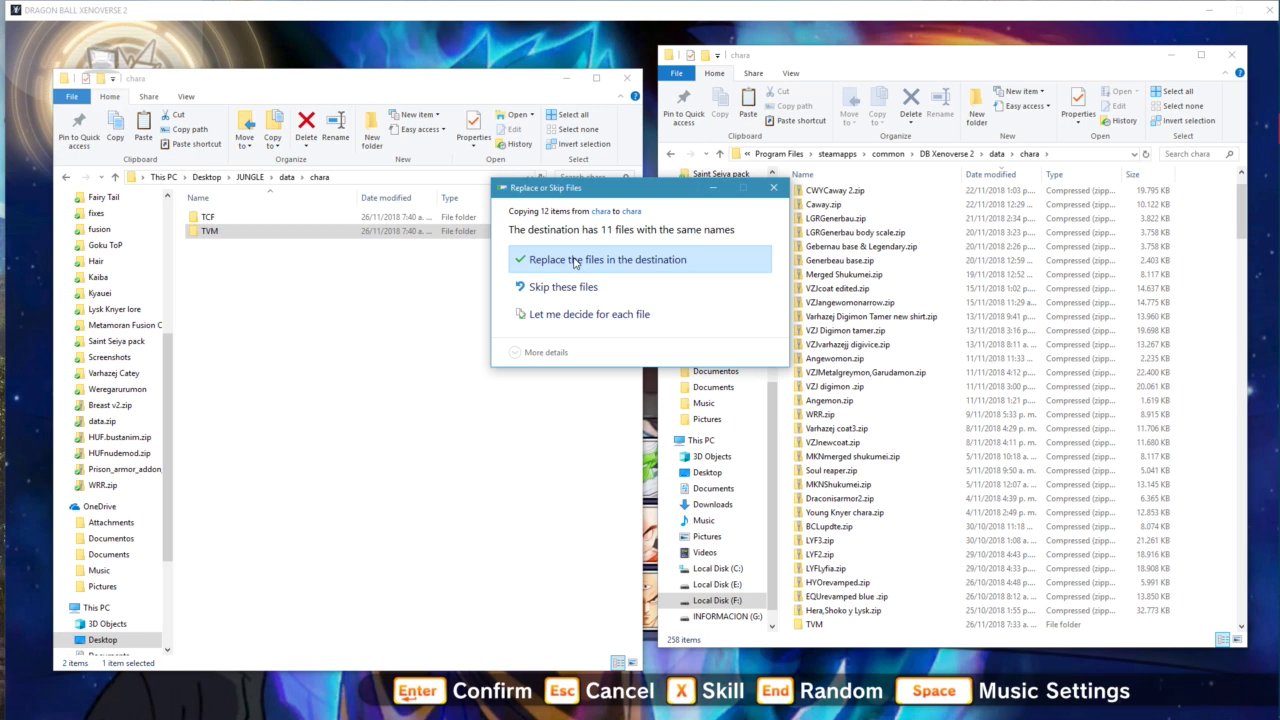
click(575, 260)
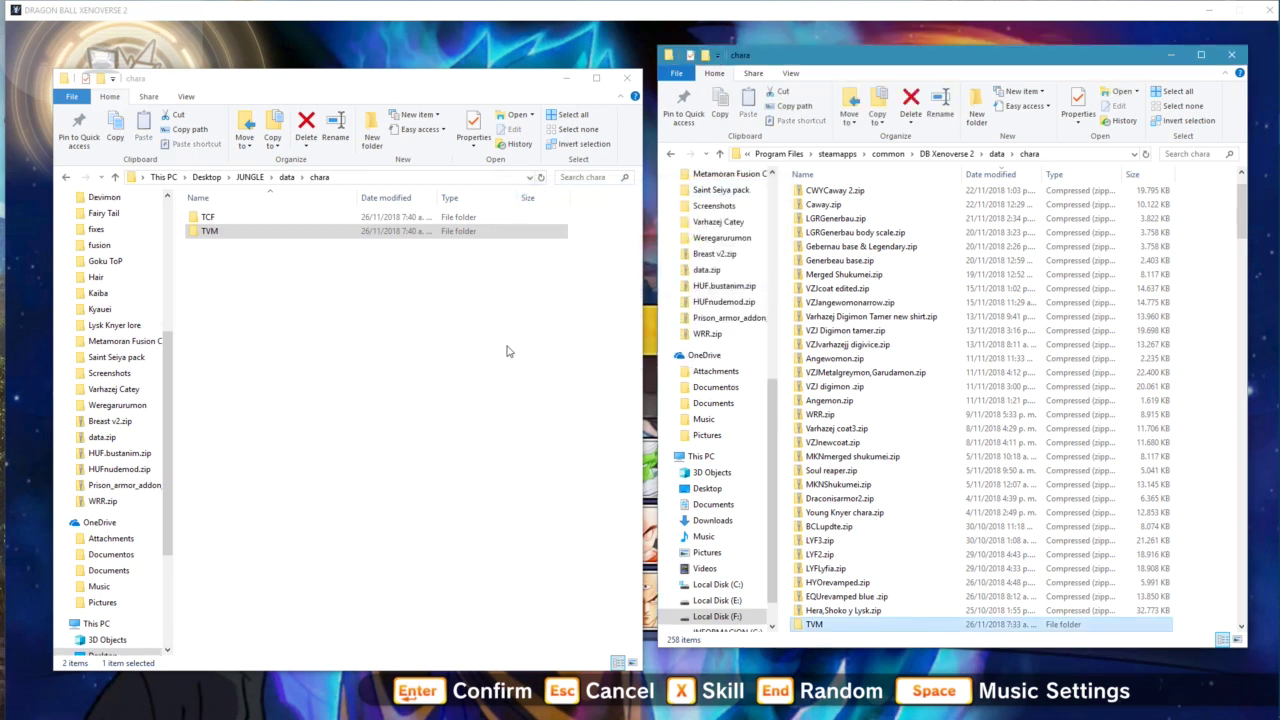
scroll(855, 345, down, 4)
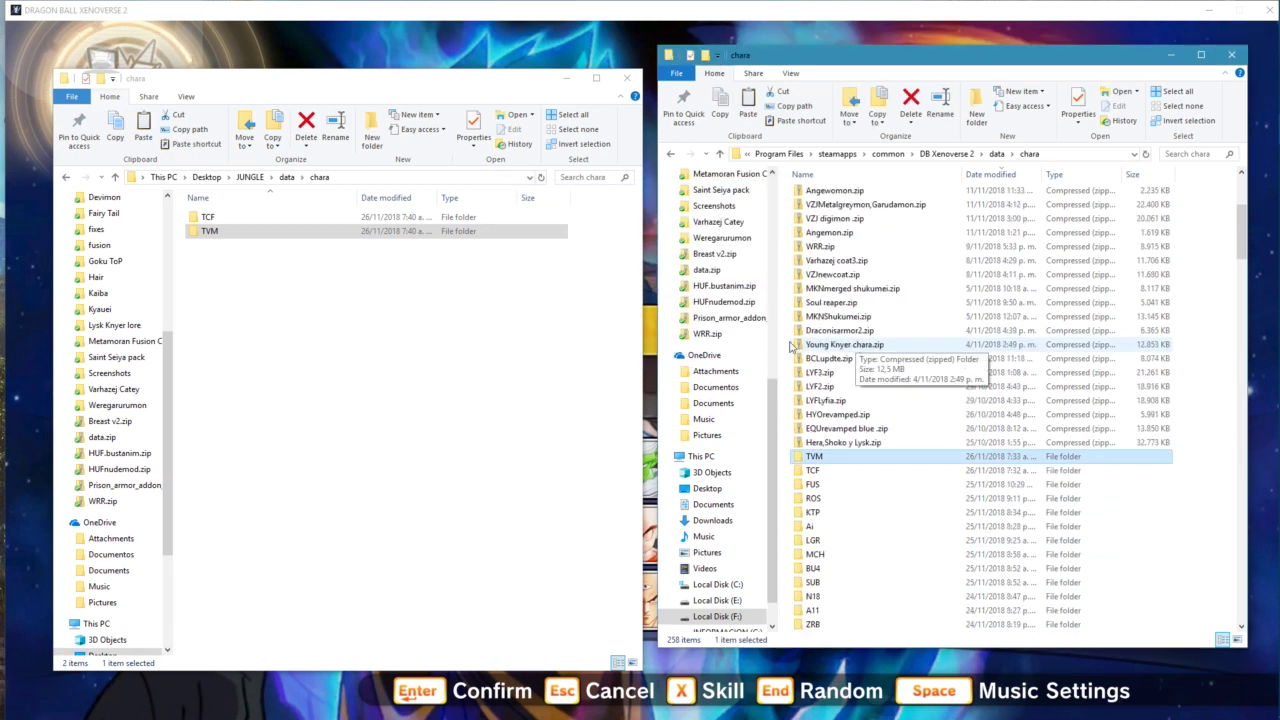
Switch back to Dragon Ball Xenoverse 2 and choose Ganos in Clothes Universe 4 as the player character
key(alt+Tab)
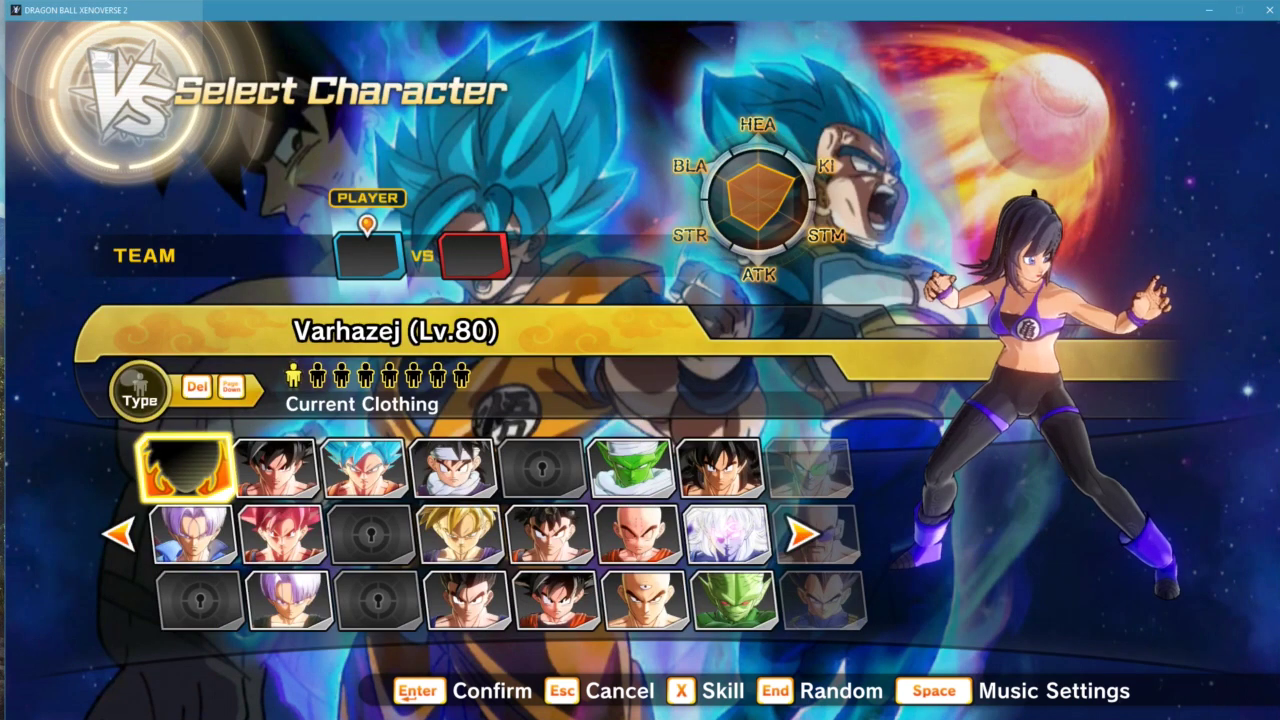
key(Right)
key(Right)
key(Up)
key(Right)
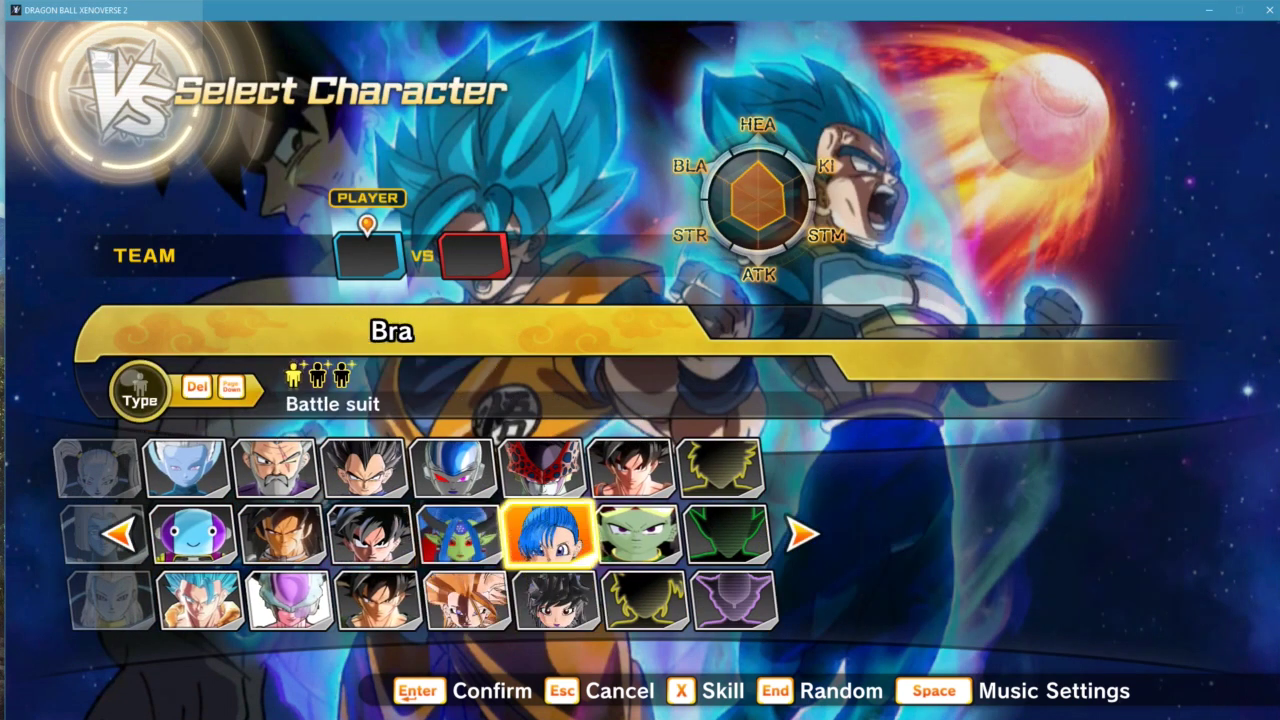
key(Right)
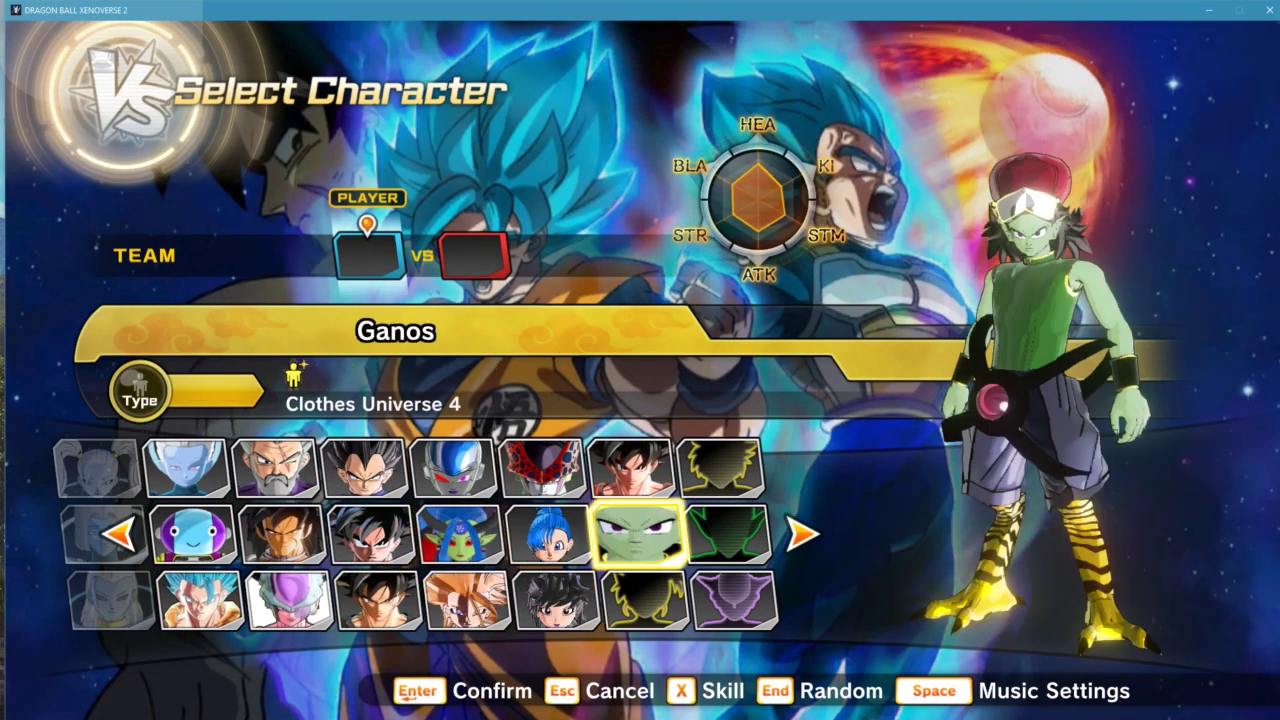
key(Return)
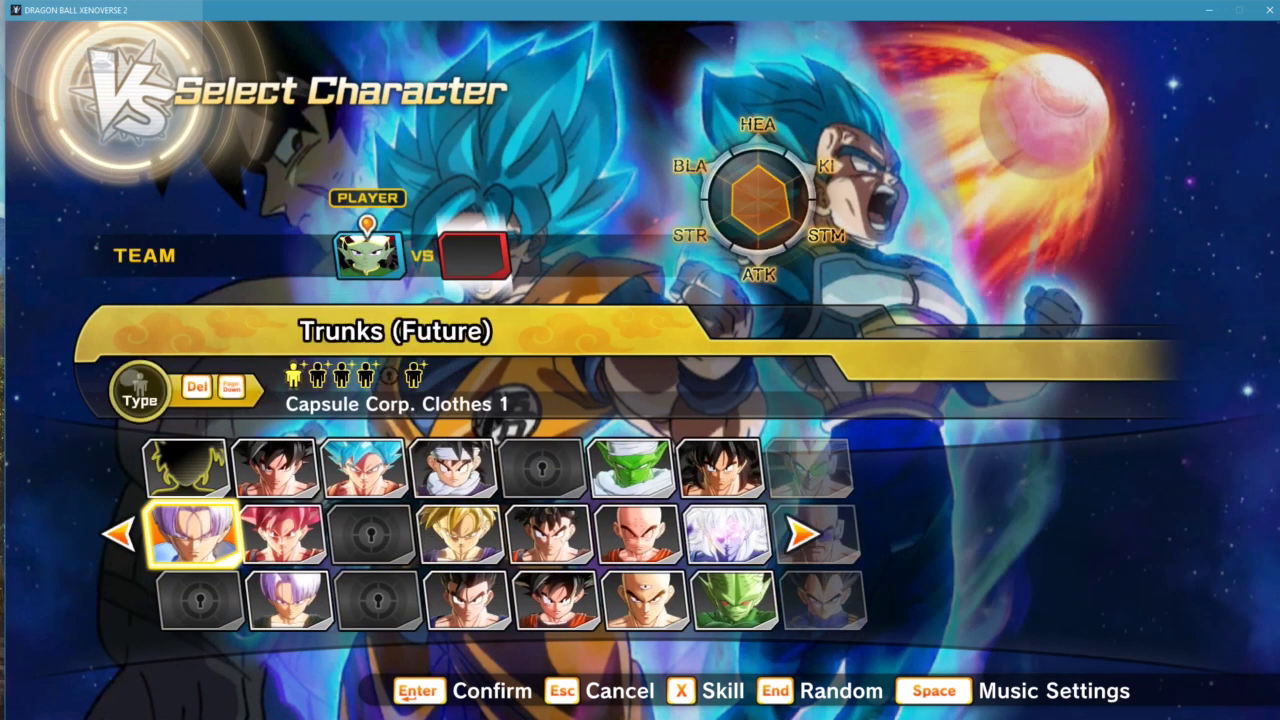
Start the battle against a random opponent on a random stage and activate Ganos's True form awaken skill
key(End)
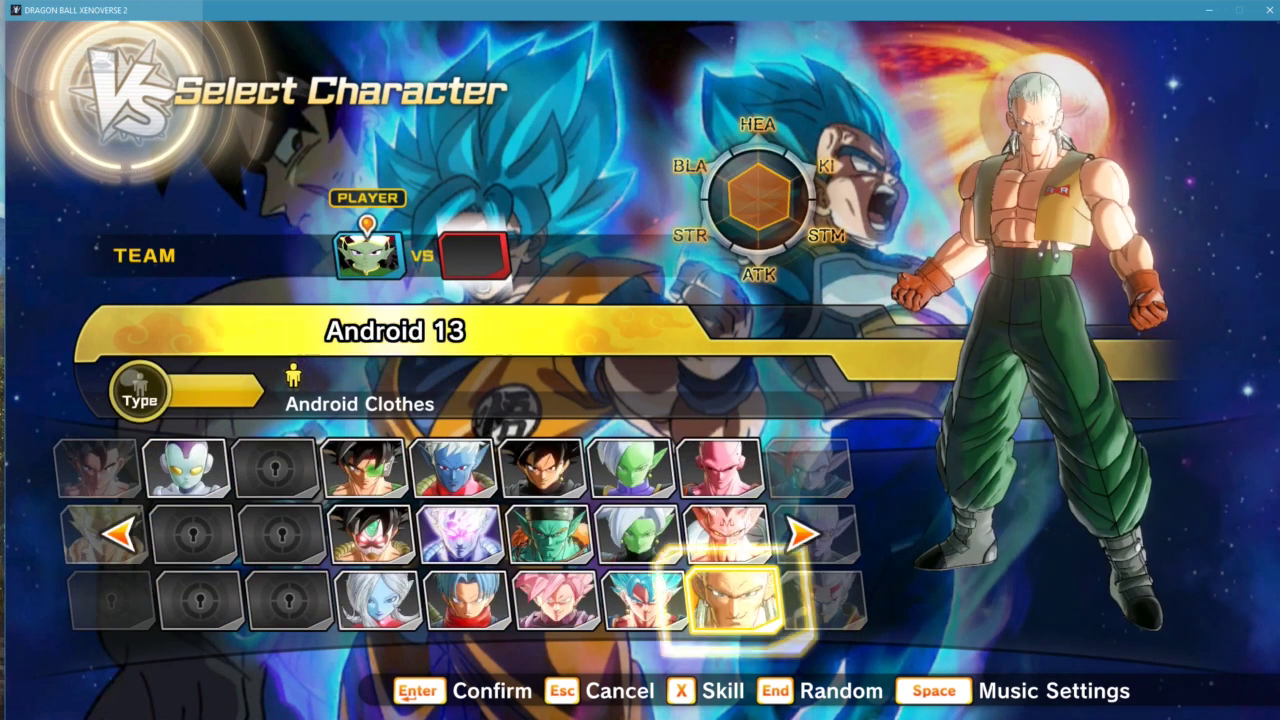
key(Return)
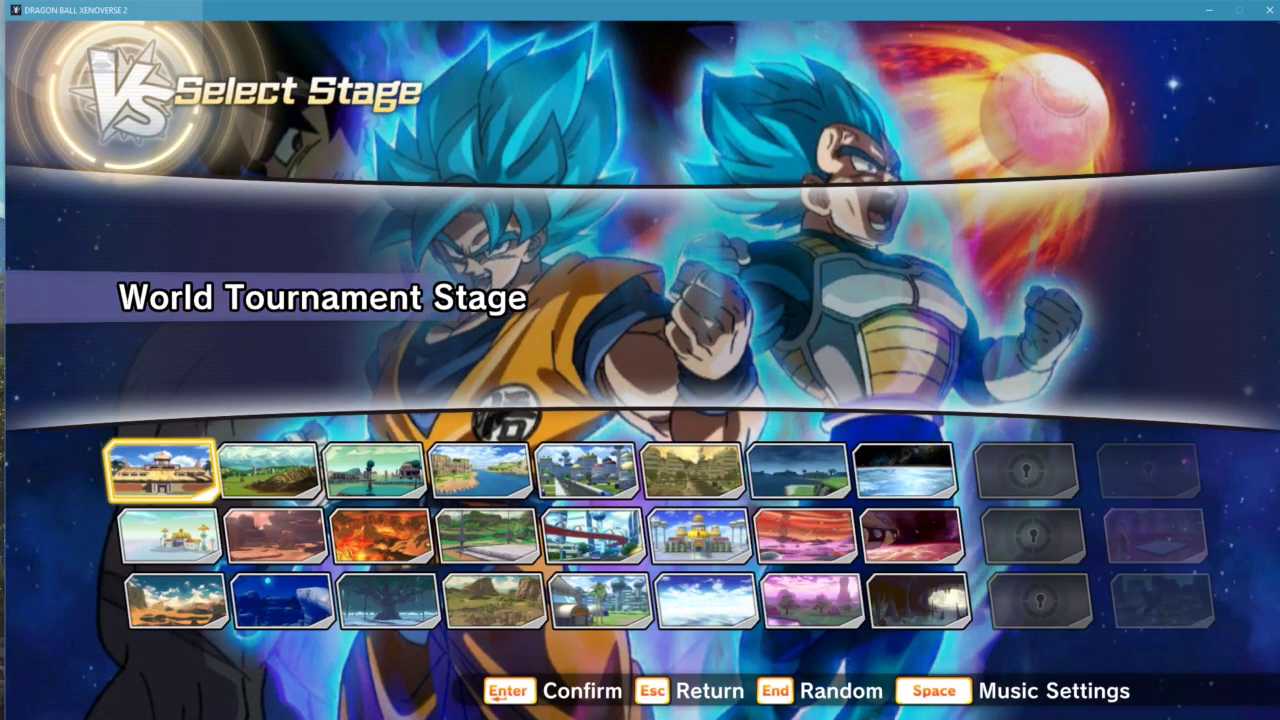
key(End)
key(Return)
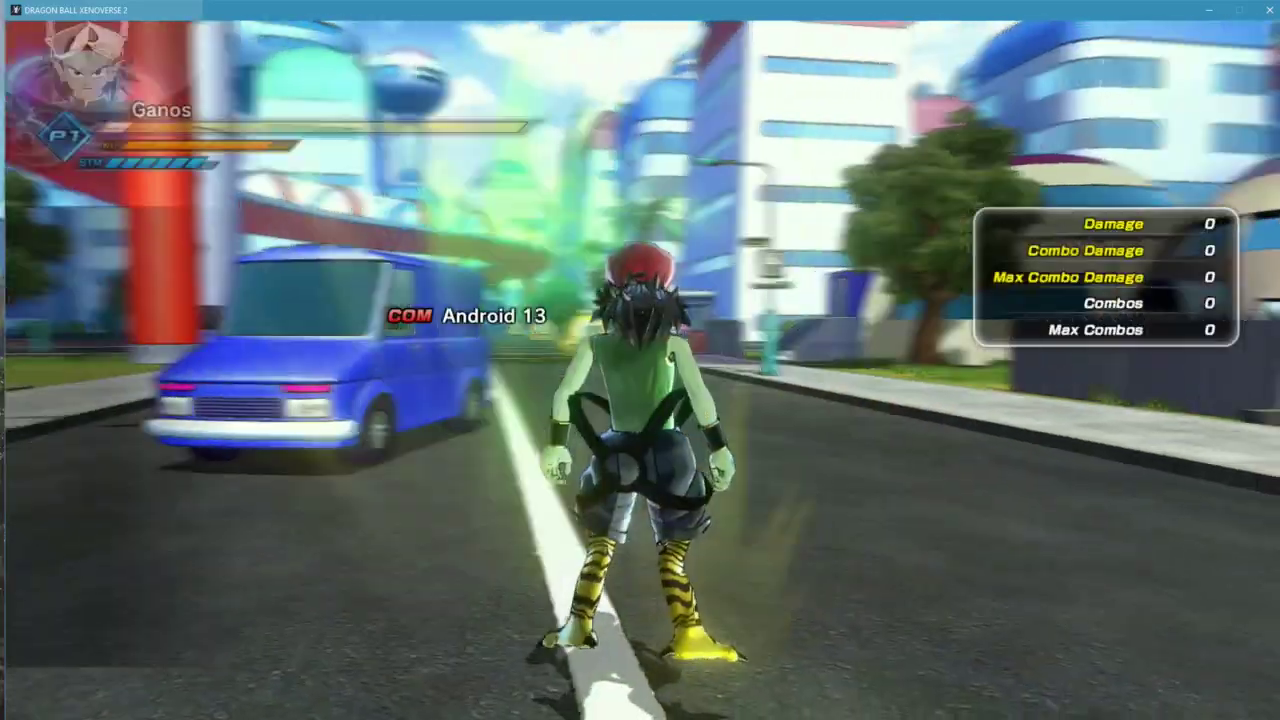
key(r+q)
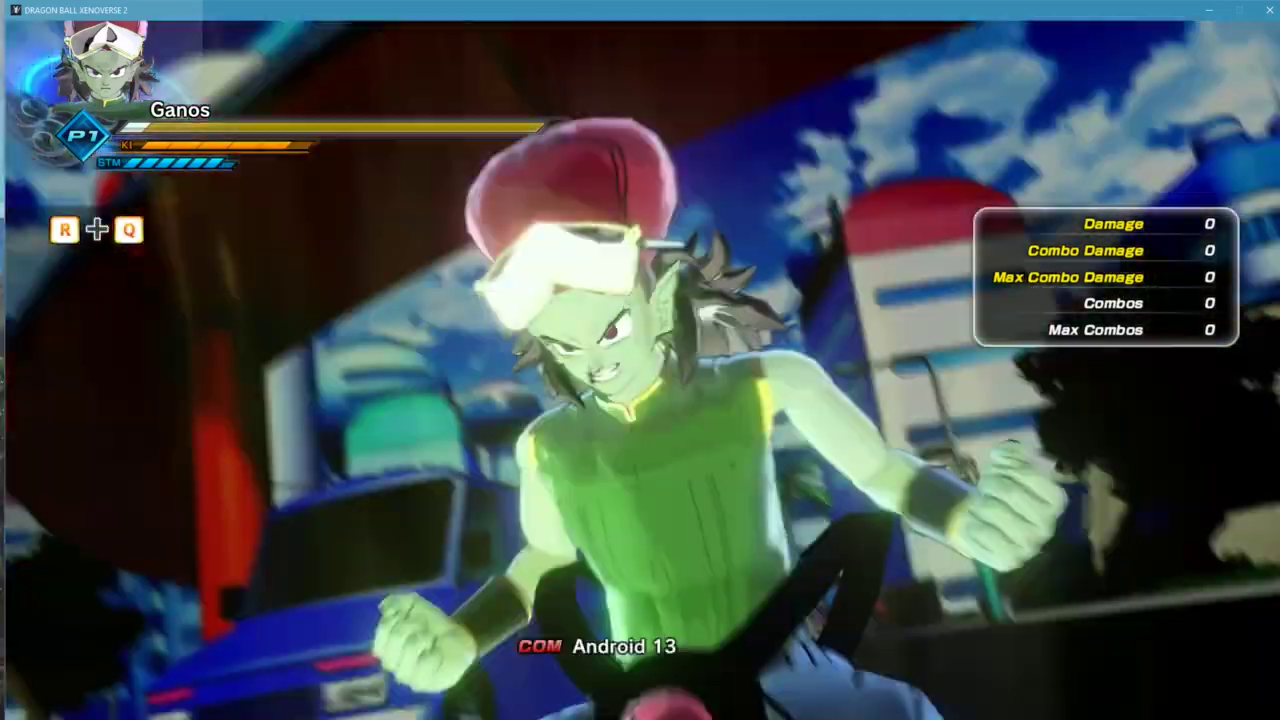